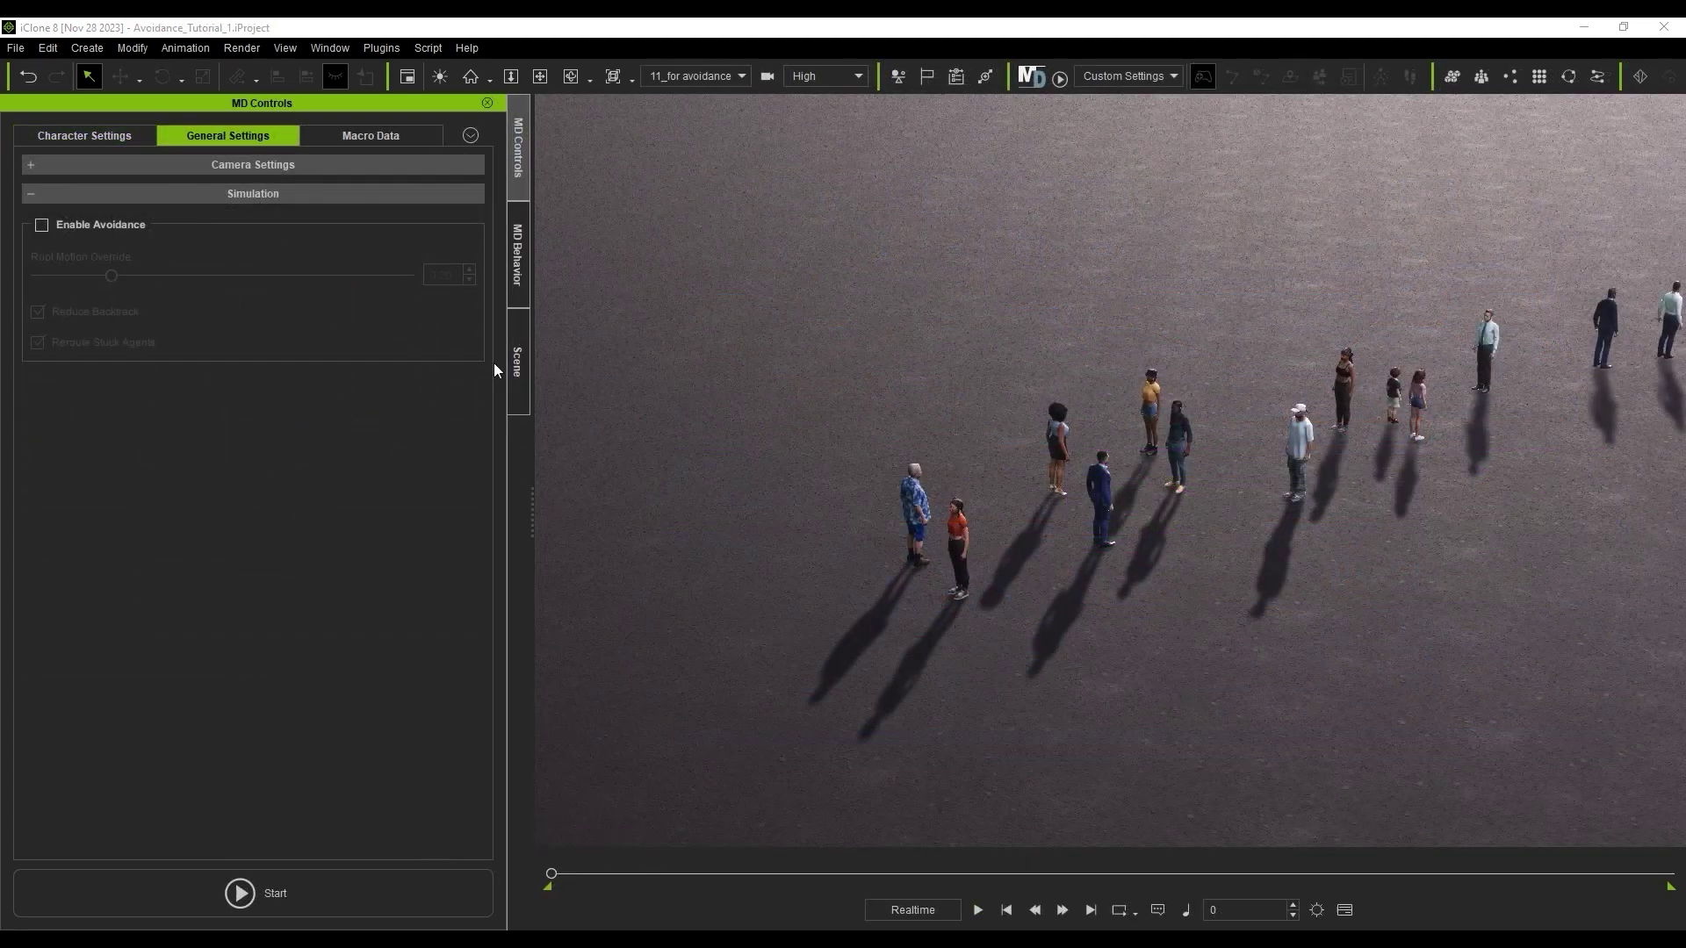
# Start the Motion Director crowd simulation with Enable Avoidance unchecked
pyautogui.click(473, 136)
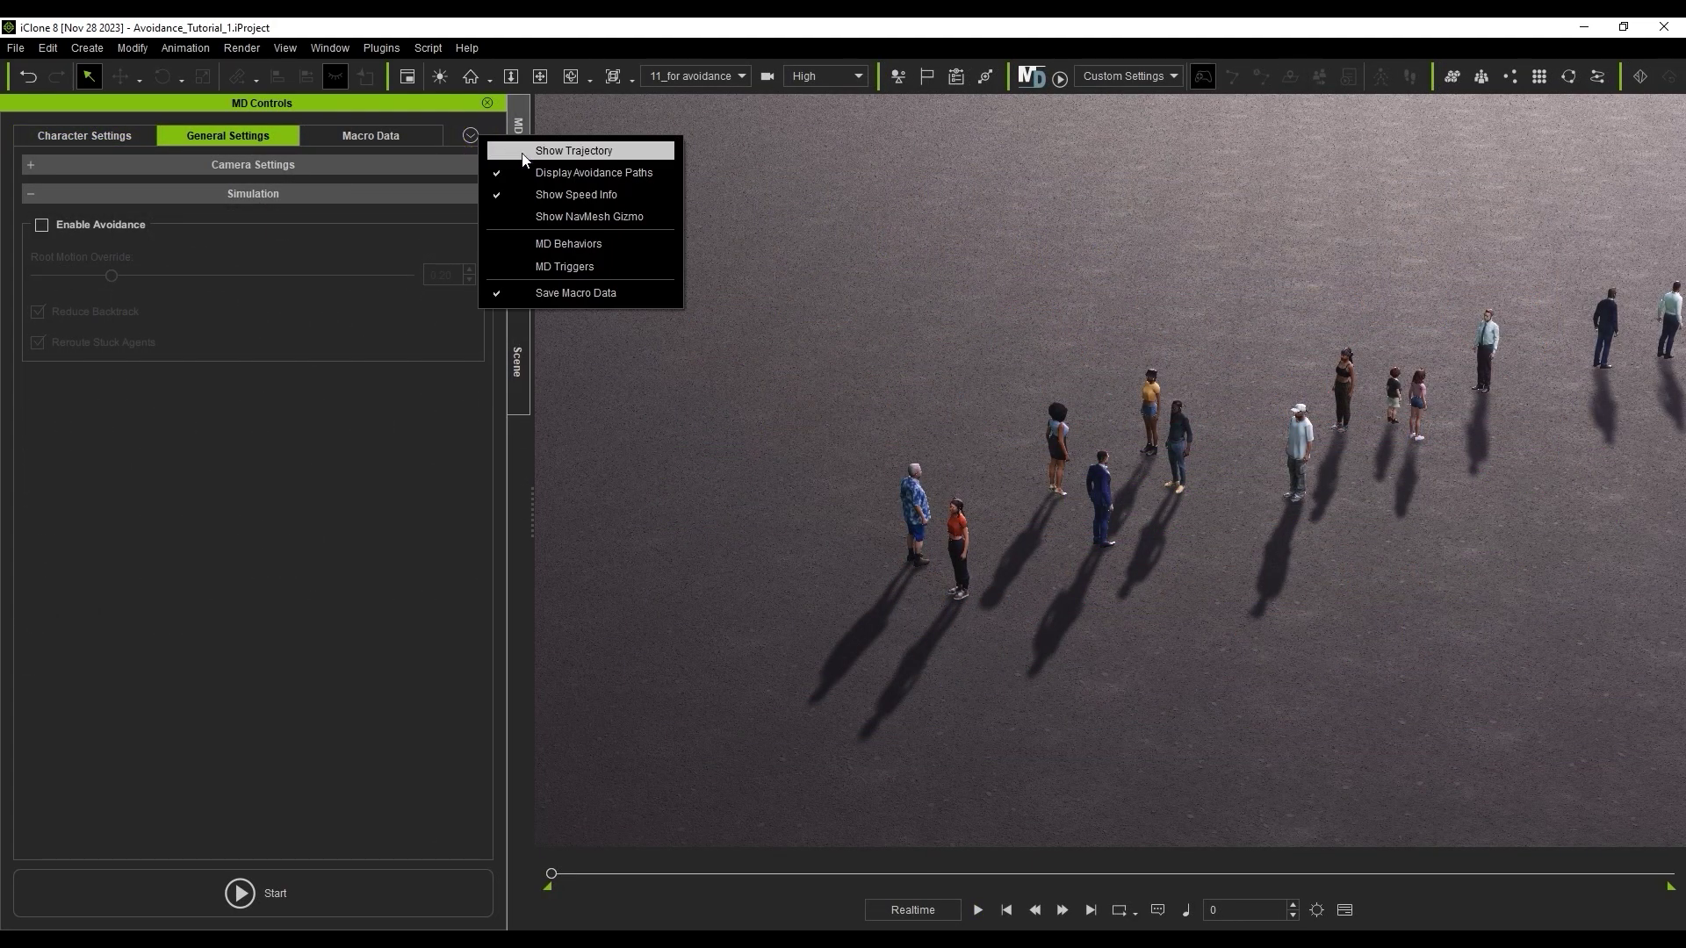
pyautogui.click(470, 138)
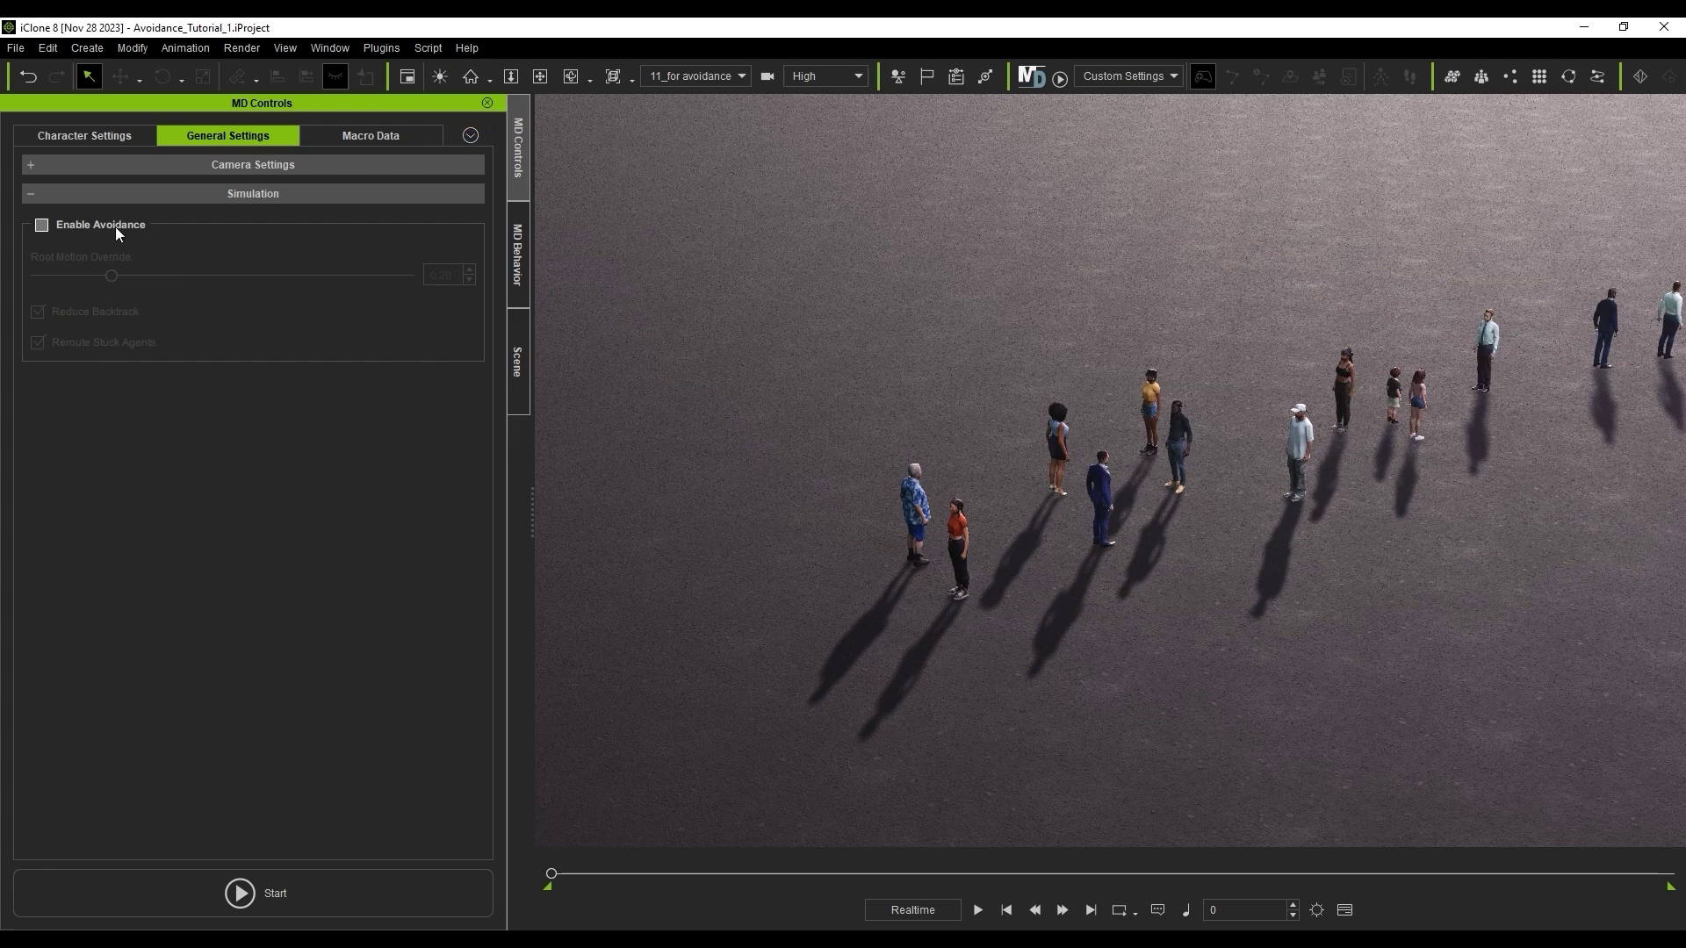
pyautogui.click(436, 900)
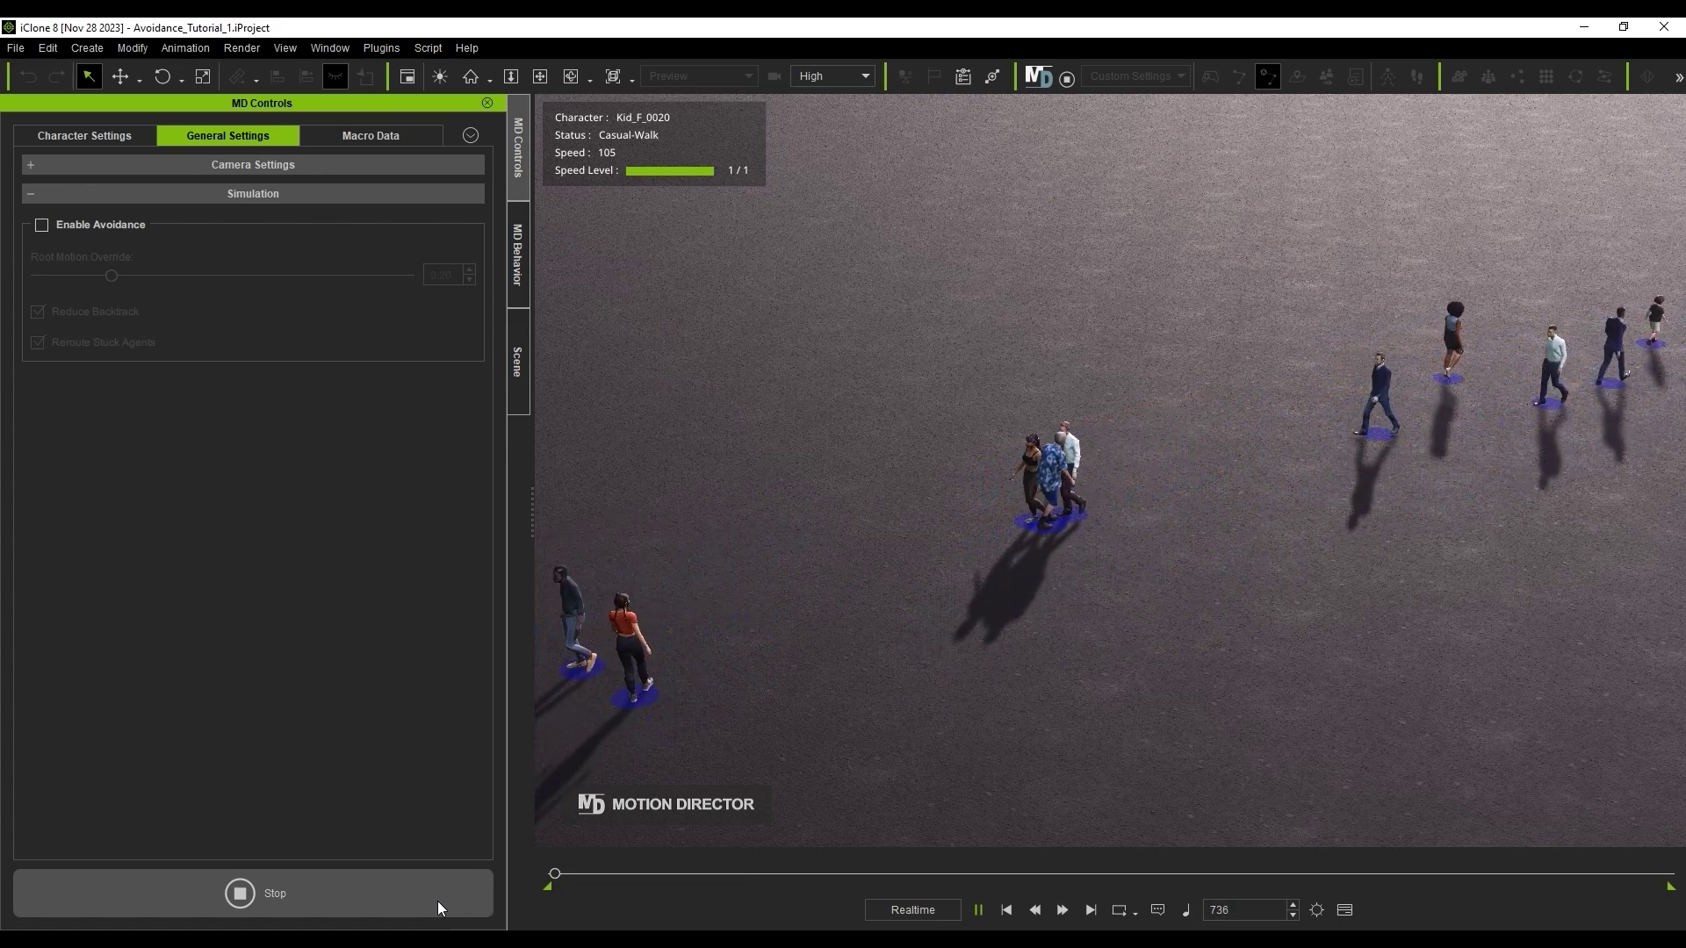
# Stop the simulation, tick Enable Avoidance, and run the crowd again
pyautogui.click(438, 901)
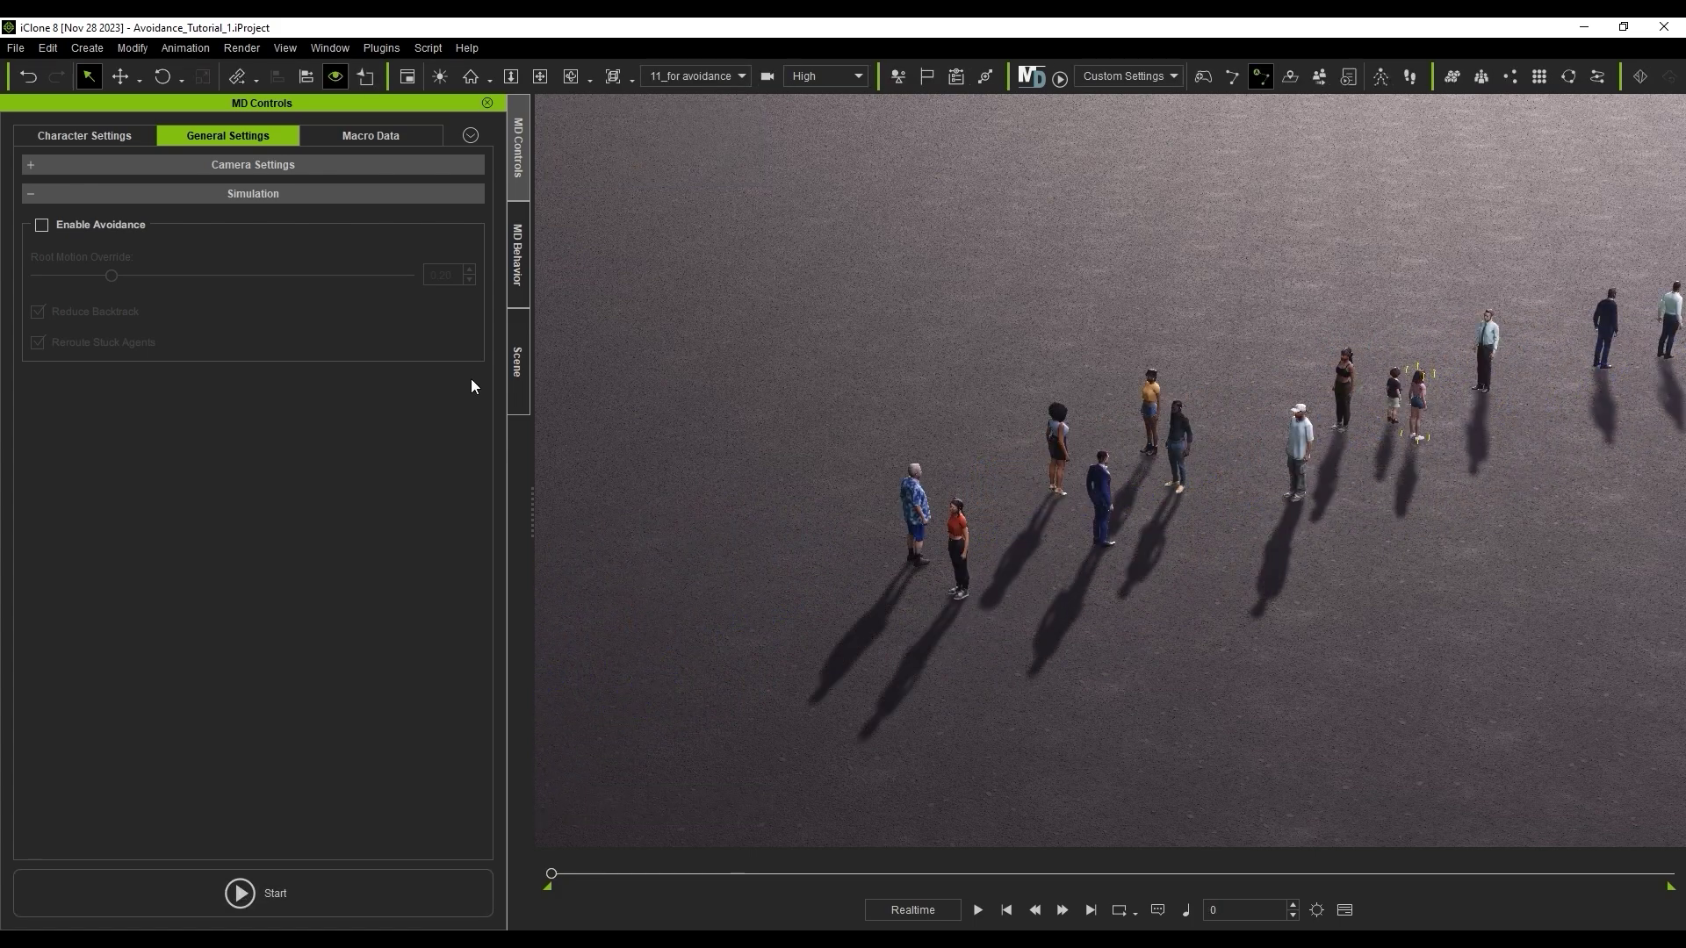
pyautogui.click(124, 225)
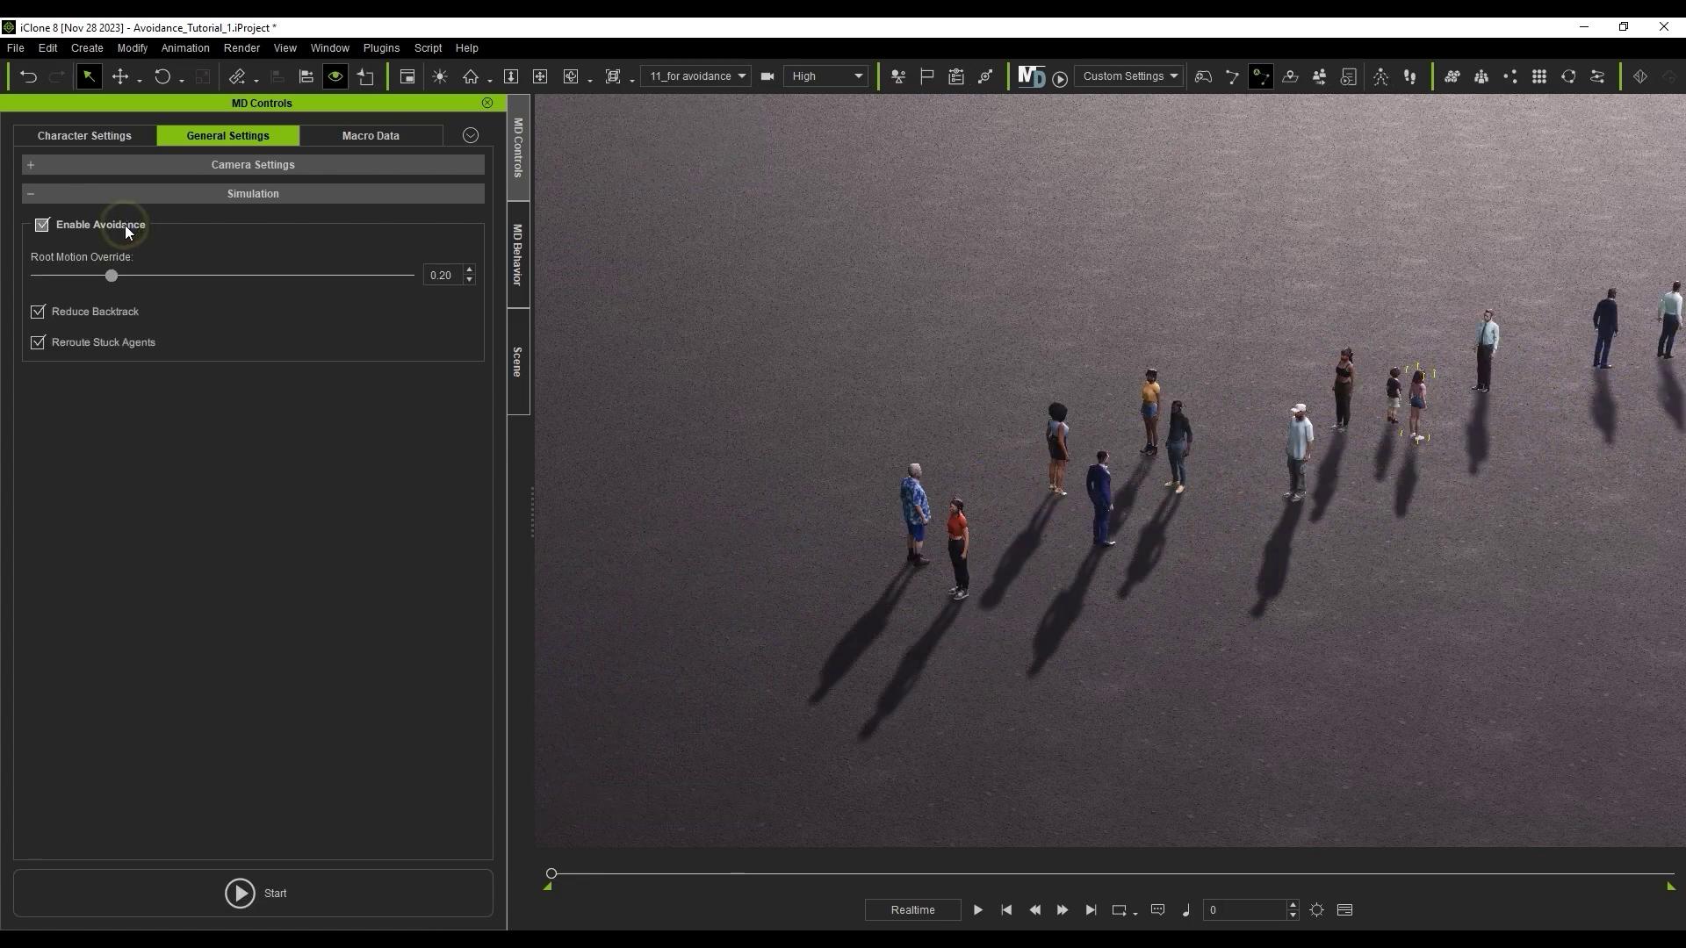
pyautogui.click(392, 883)
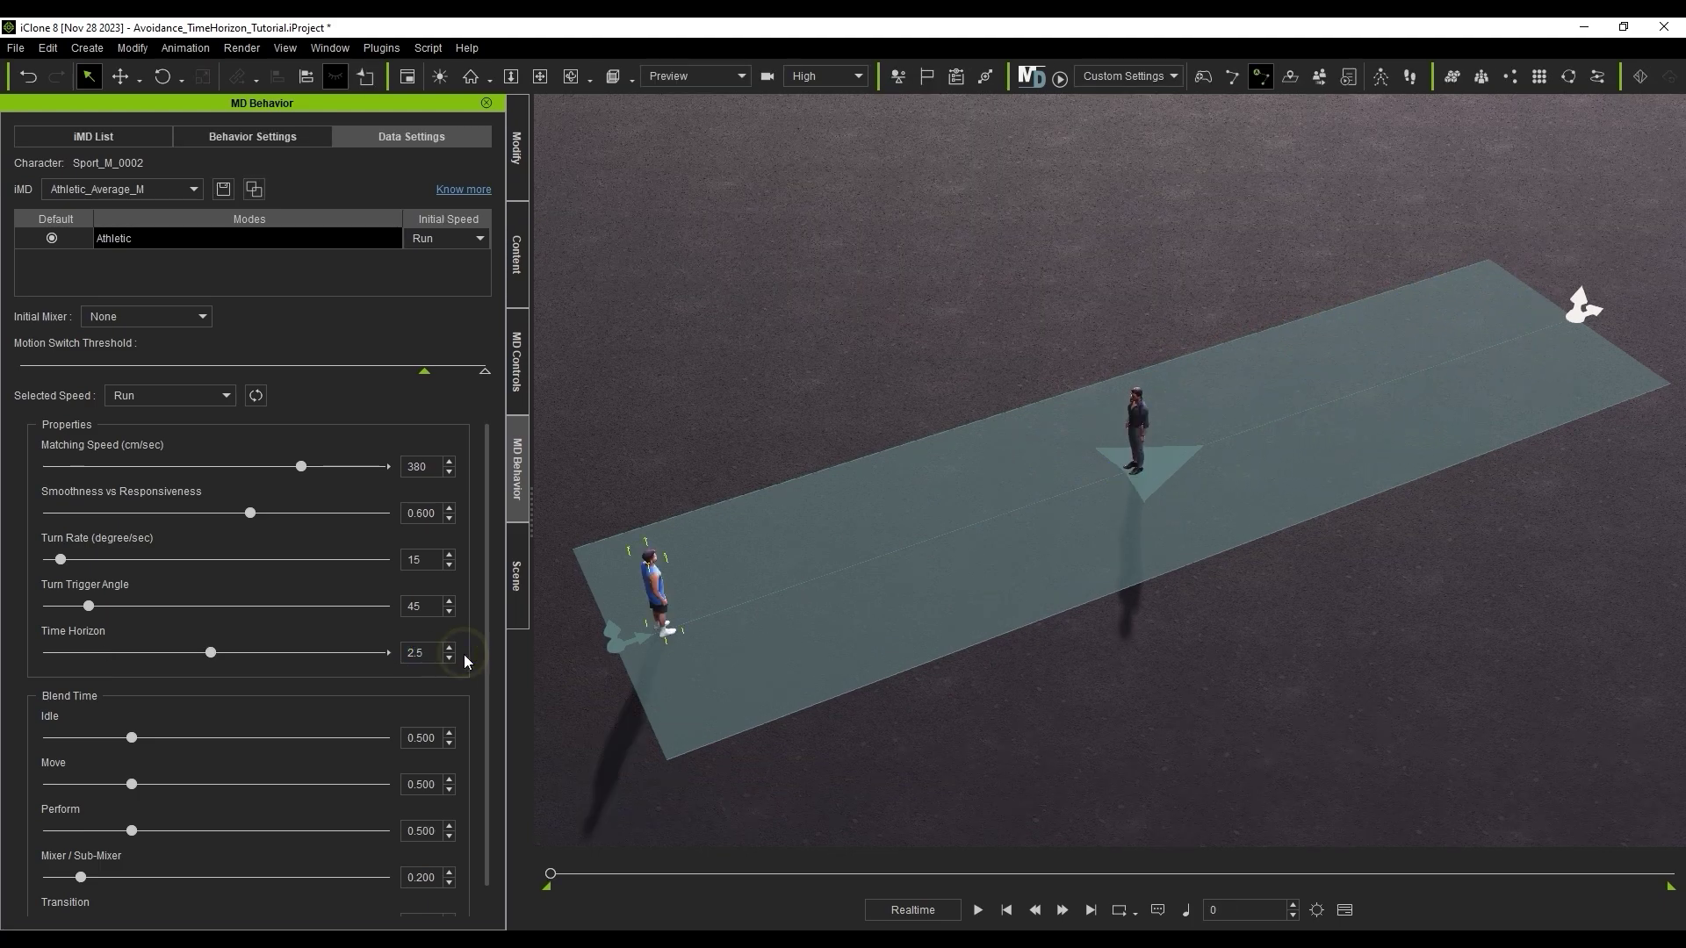
# Start the Athletic runner's simulation with Time Horizon set to 2.5
pyautogui.click(1041, 78)
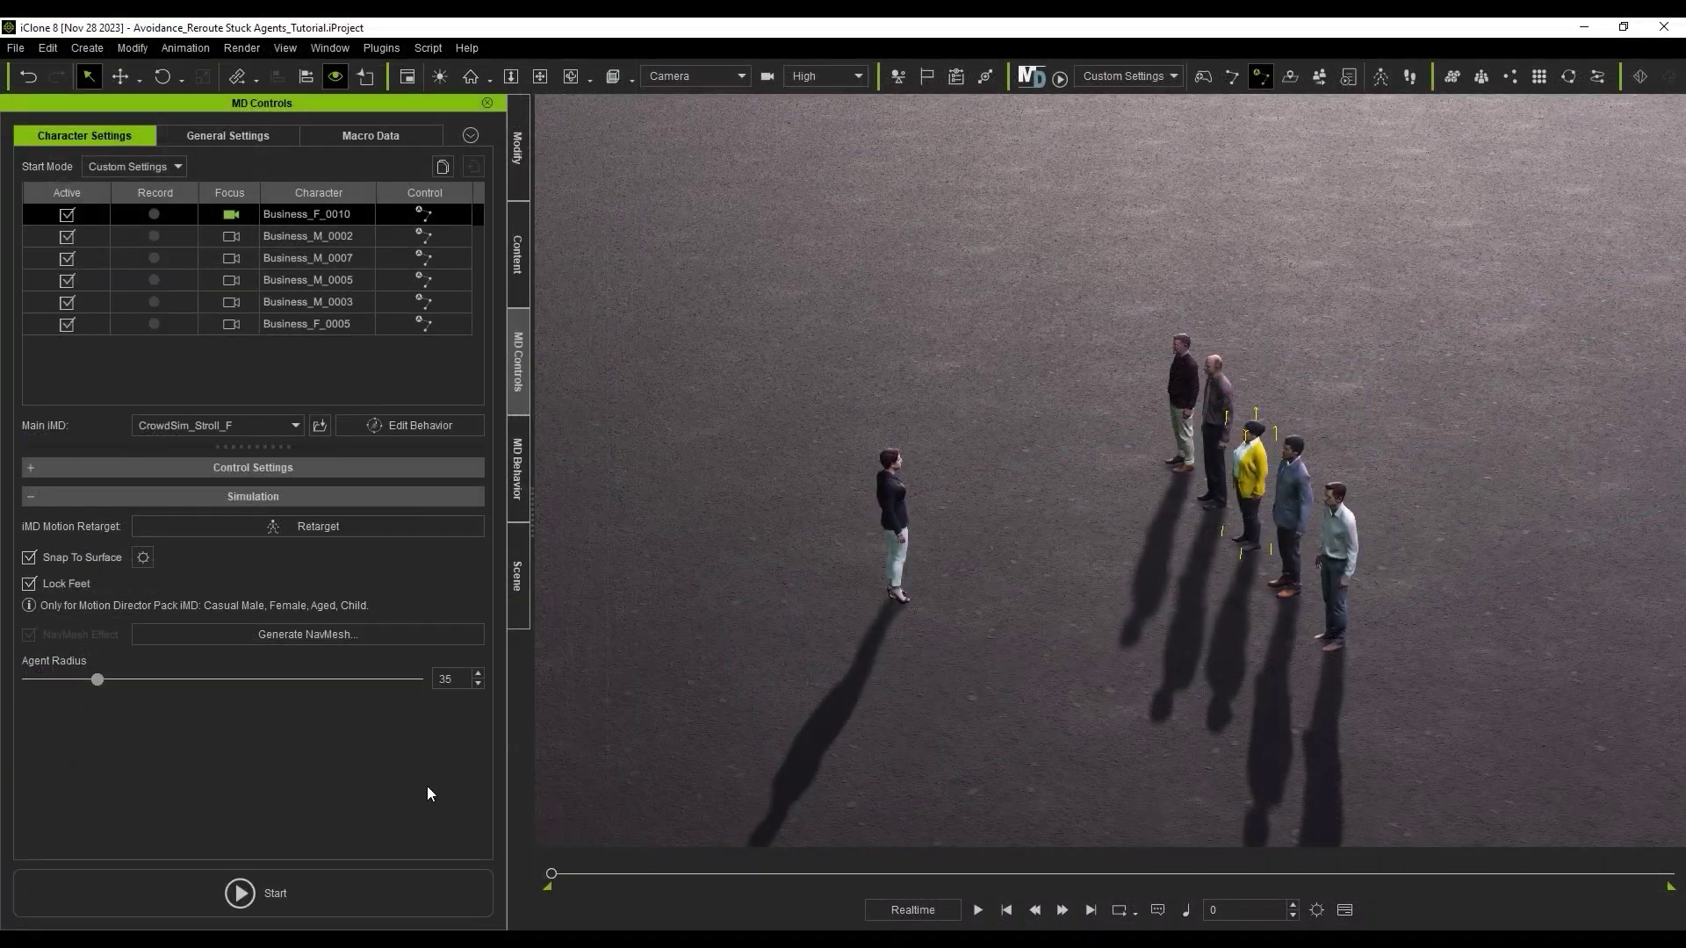
# Run the stuck-agents scene, then rerun it with Agent Radius raised from 35 to 91
pyautogui.click(290, 893)
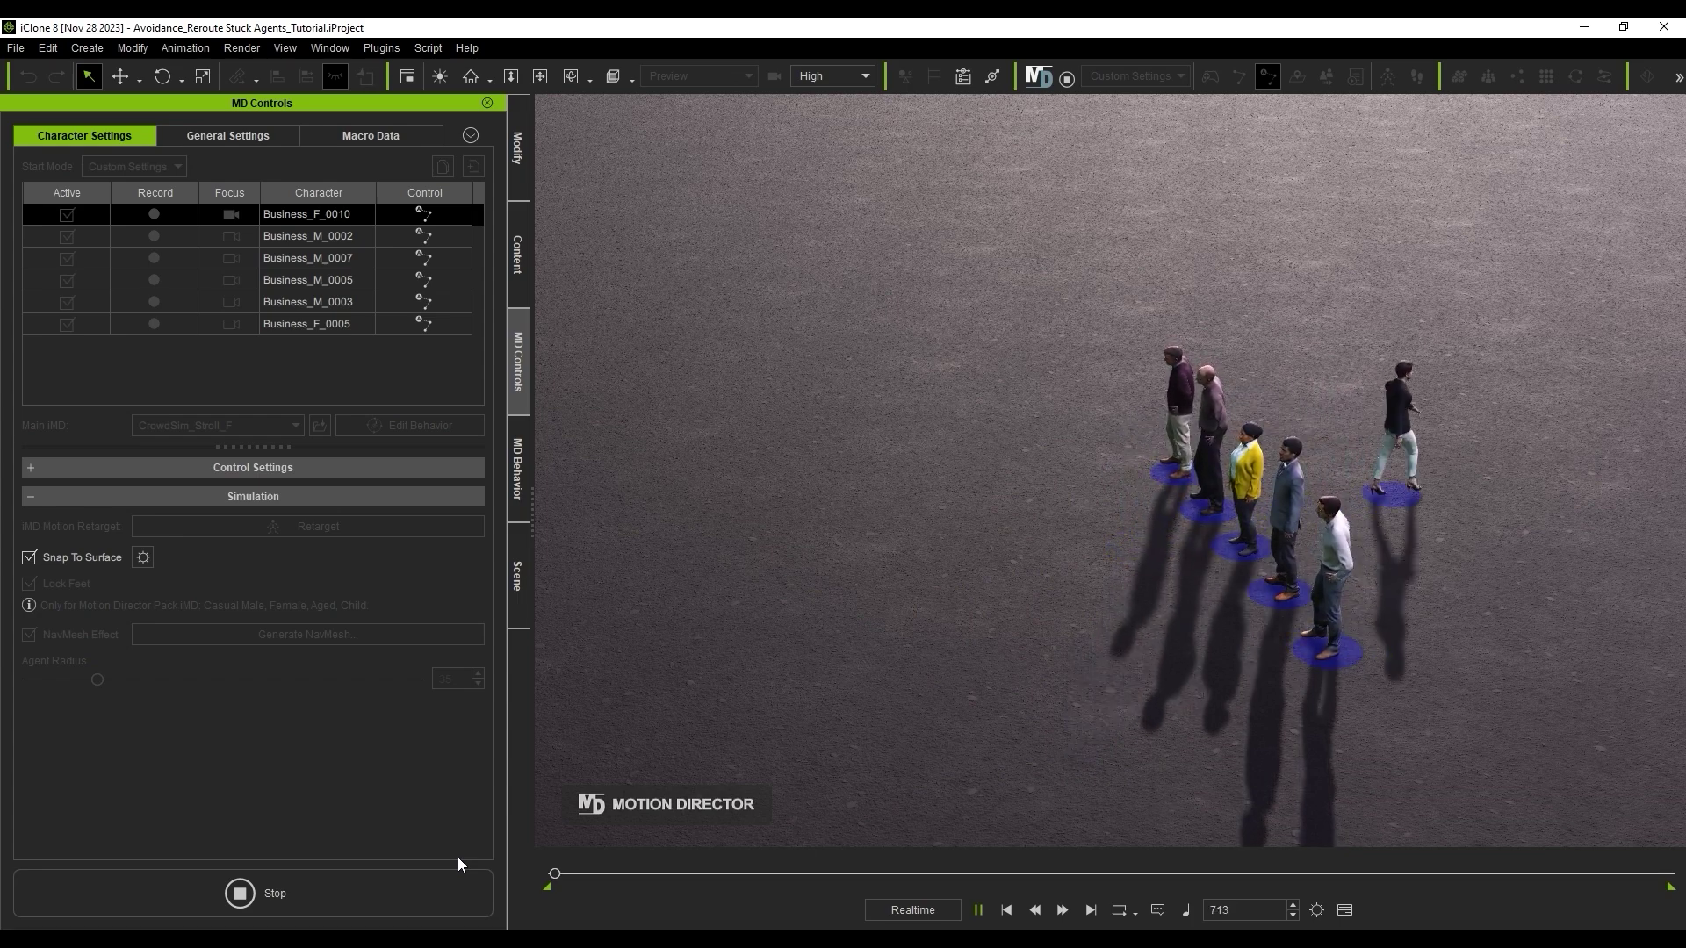
pyautogui.click(452, 883)
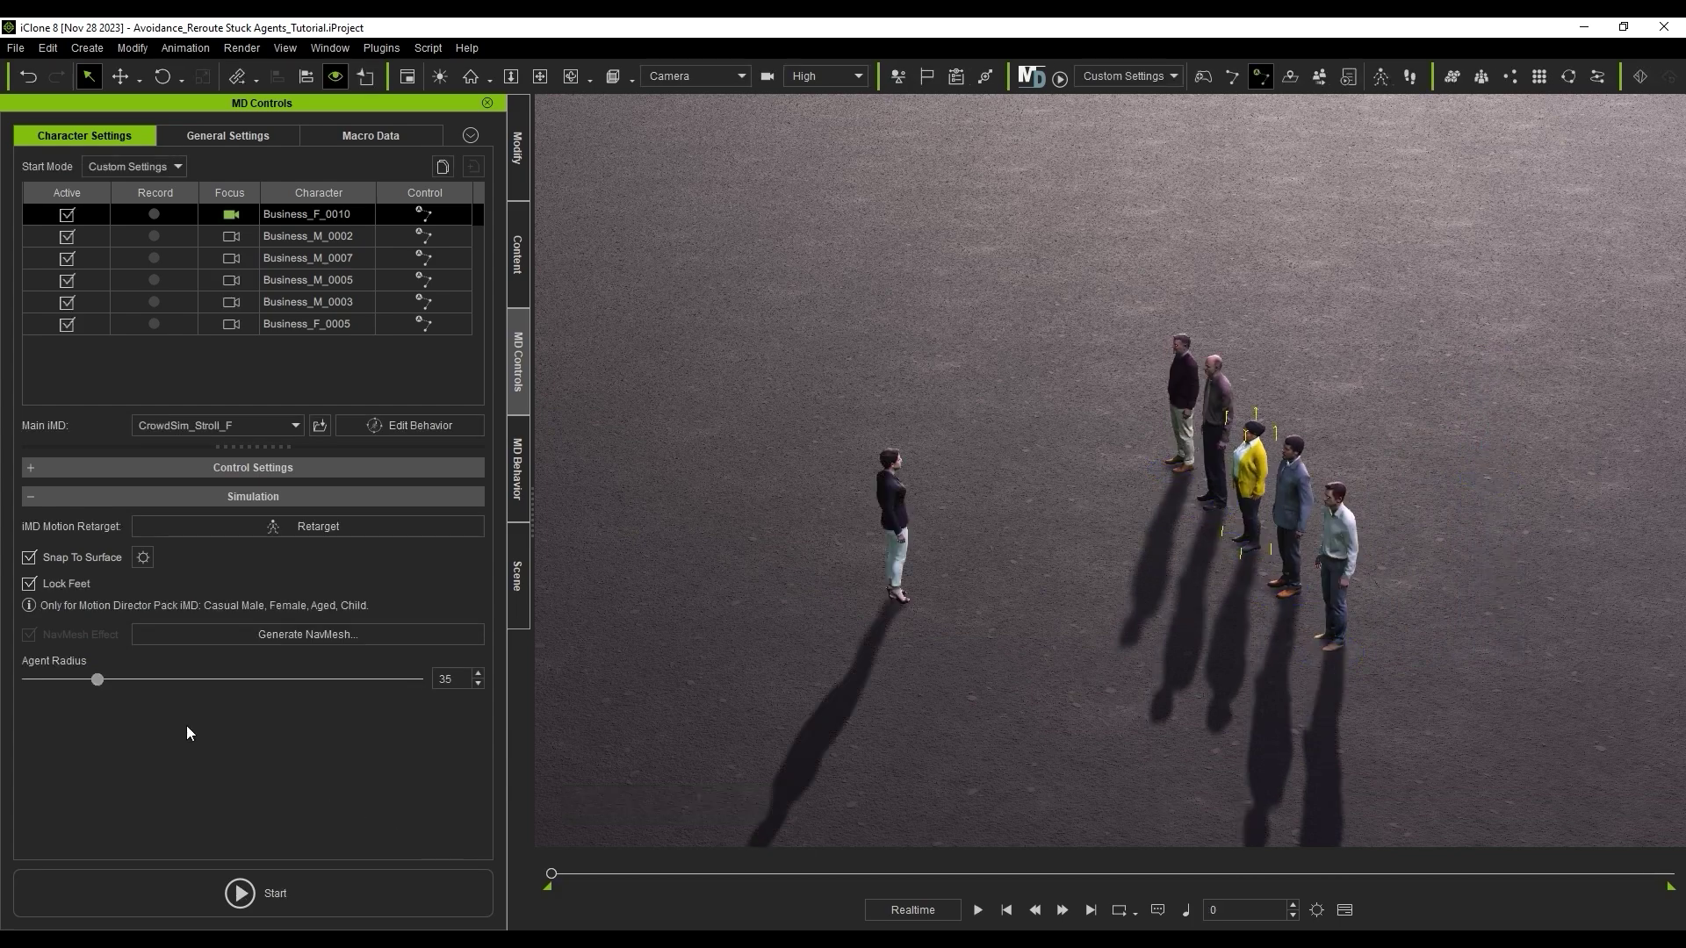
pyautogui.moveTo(97, 679); pyautogui.dragTo(253, 680)
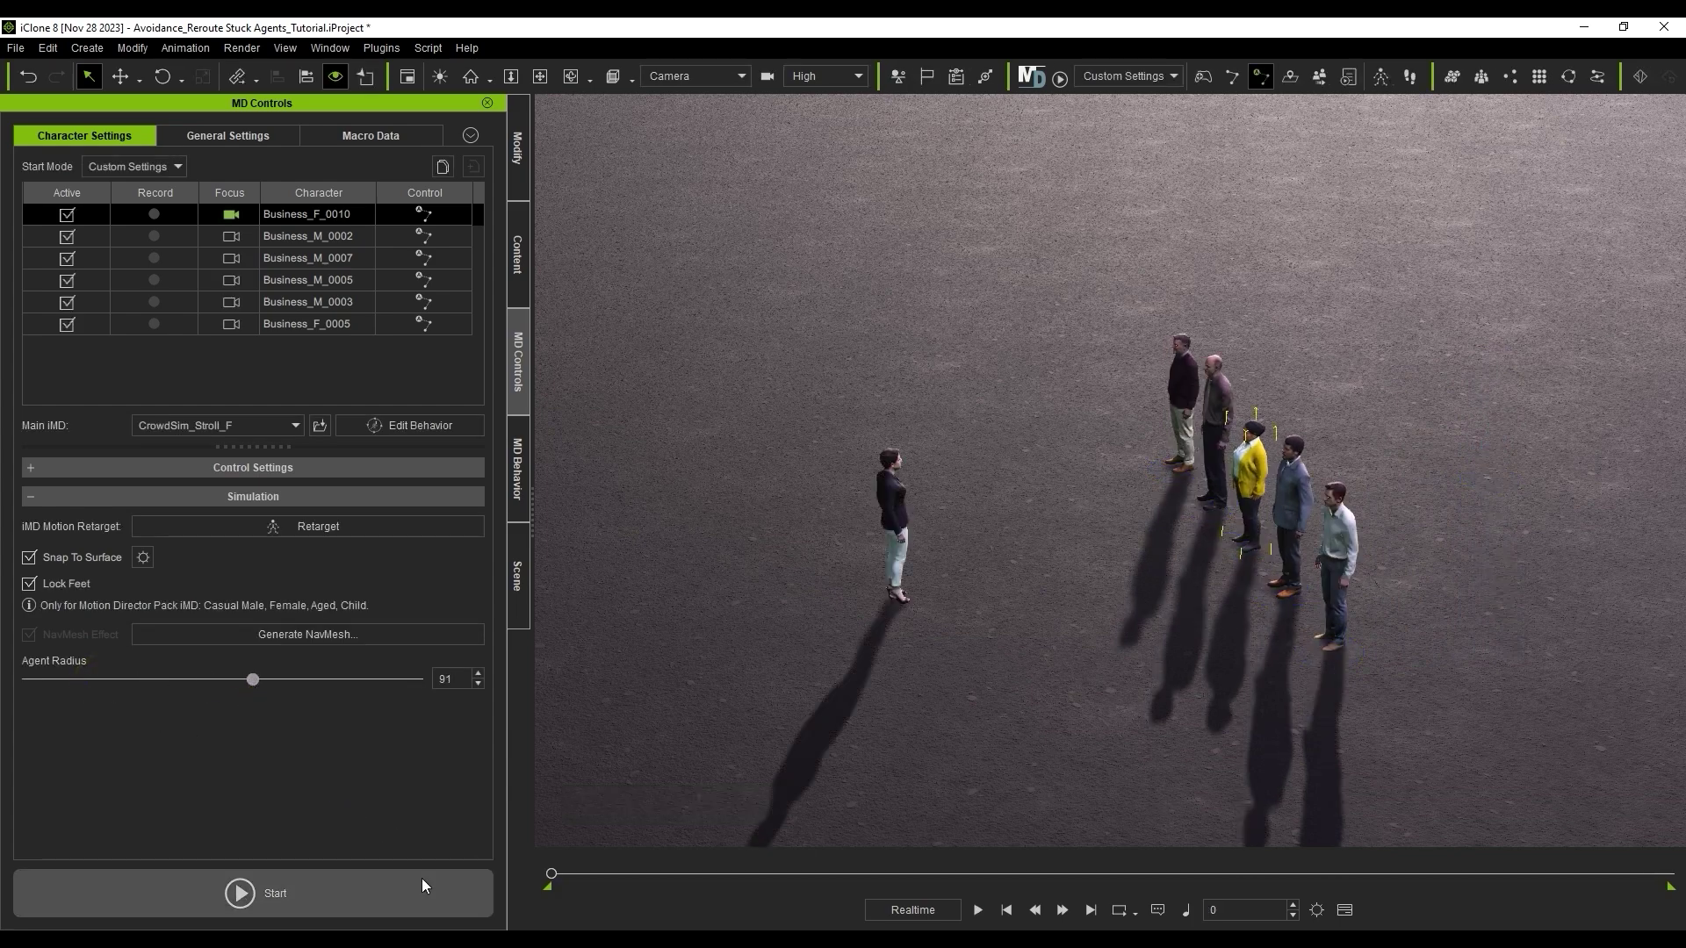
pyautogui.click(421, 885)
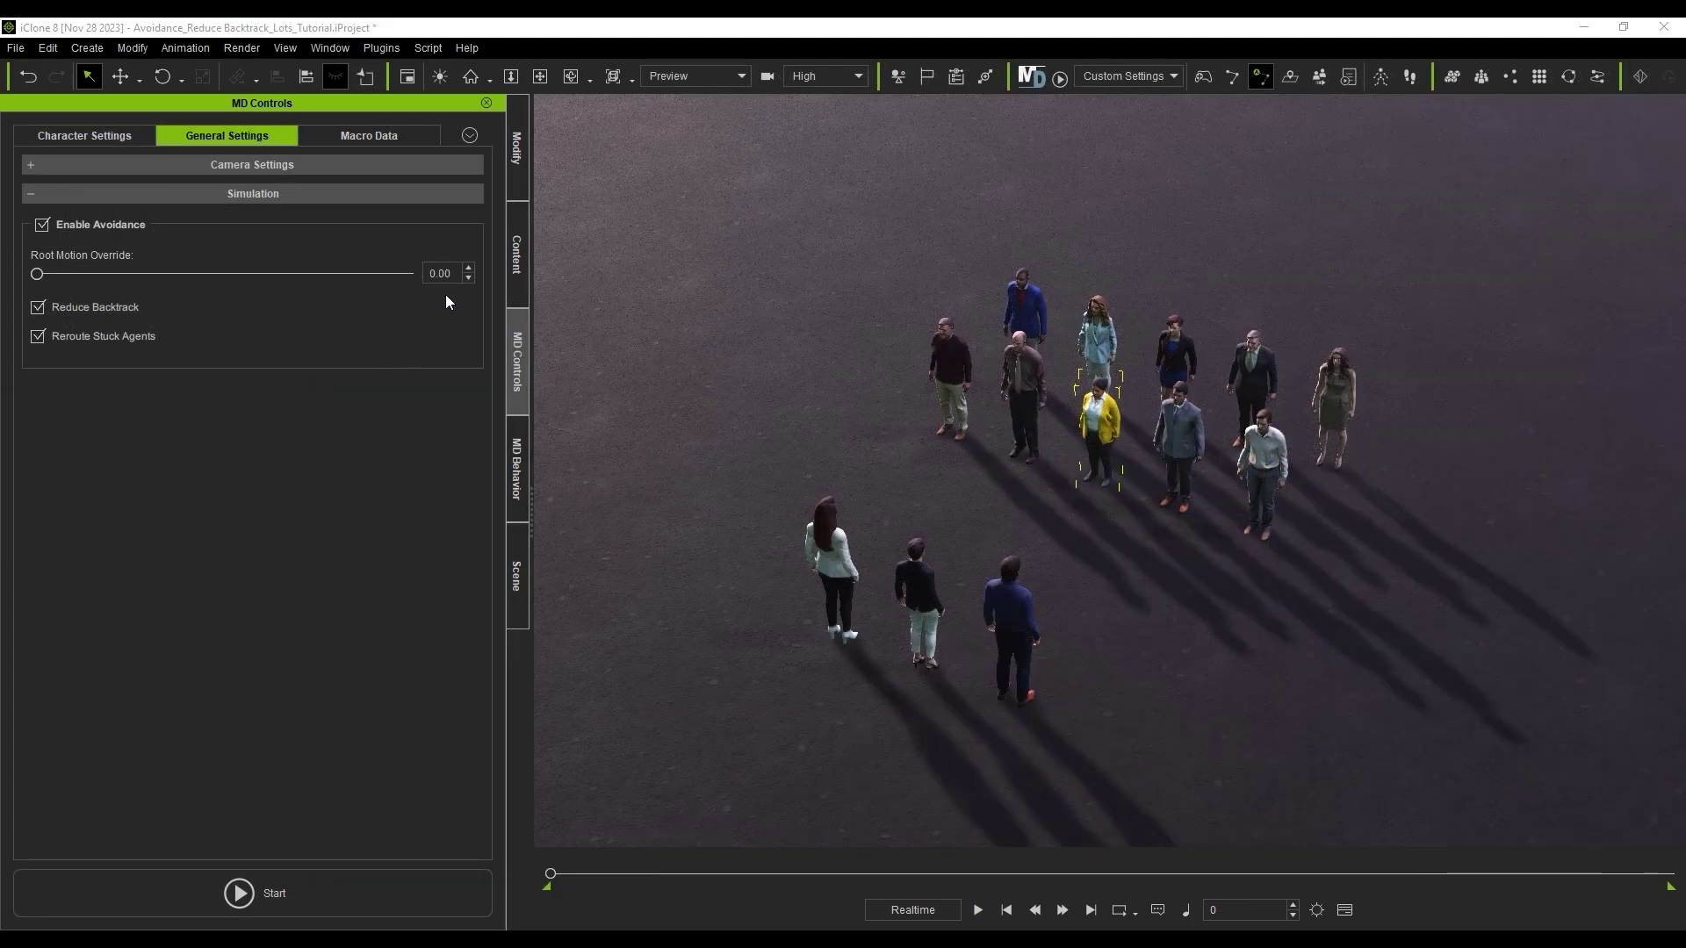
# Run and reset the large crowd at Root Motion Override 0.00, 0.50 and 1.00
pyautogui.click(371, 878)
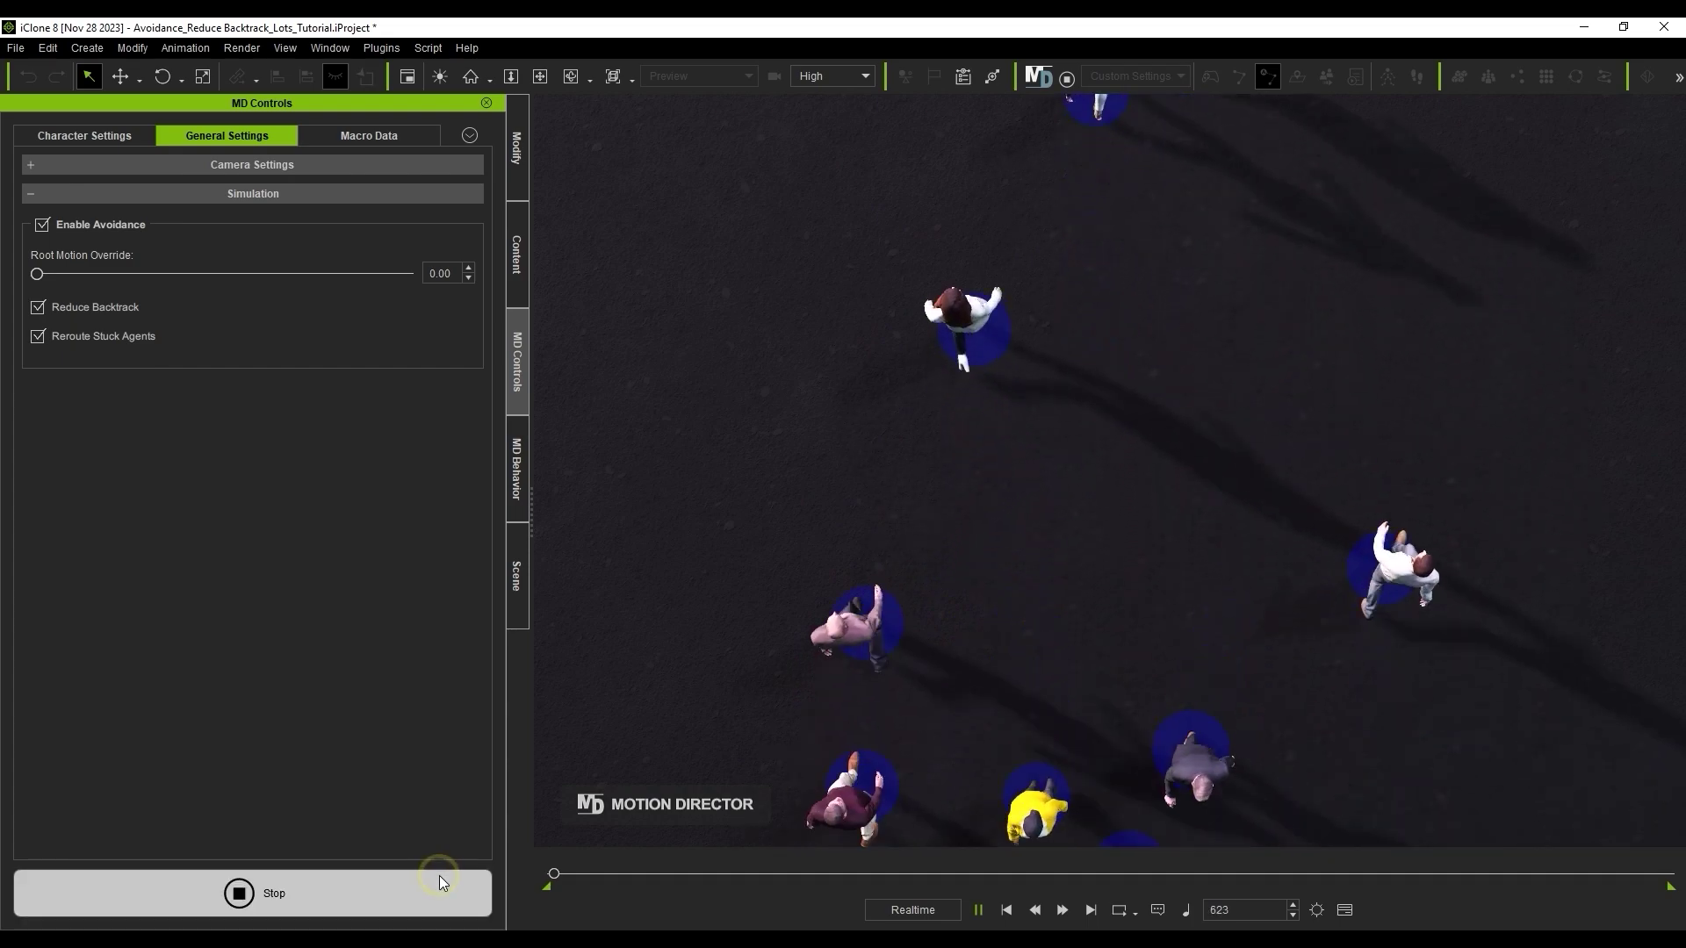
pyautogui.click(439, 877)
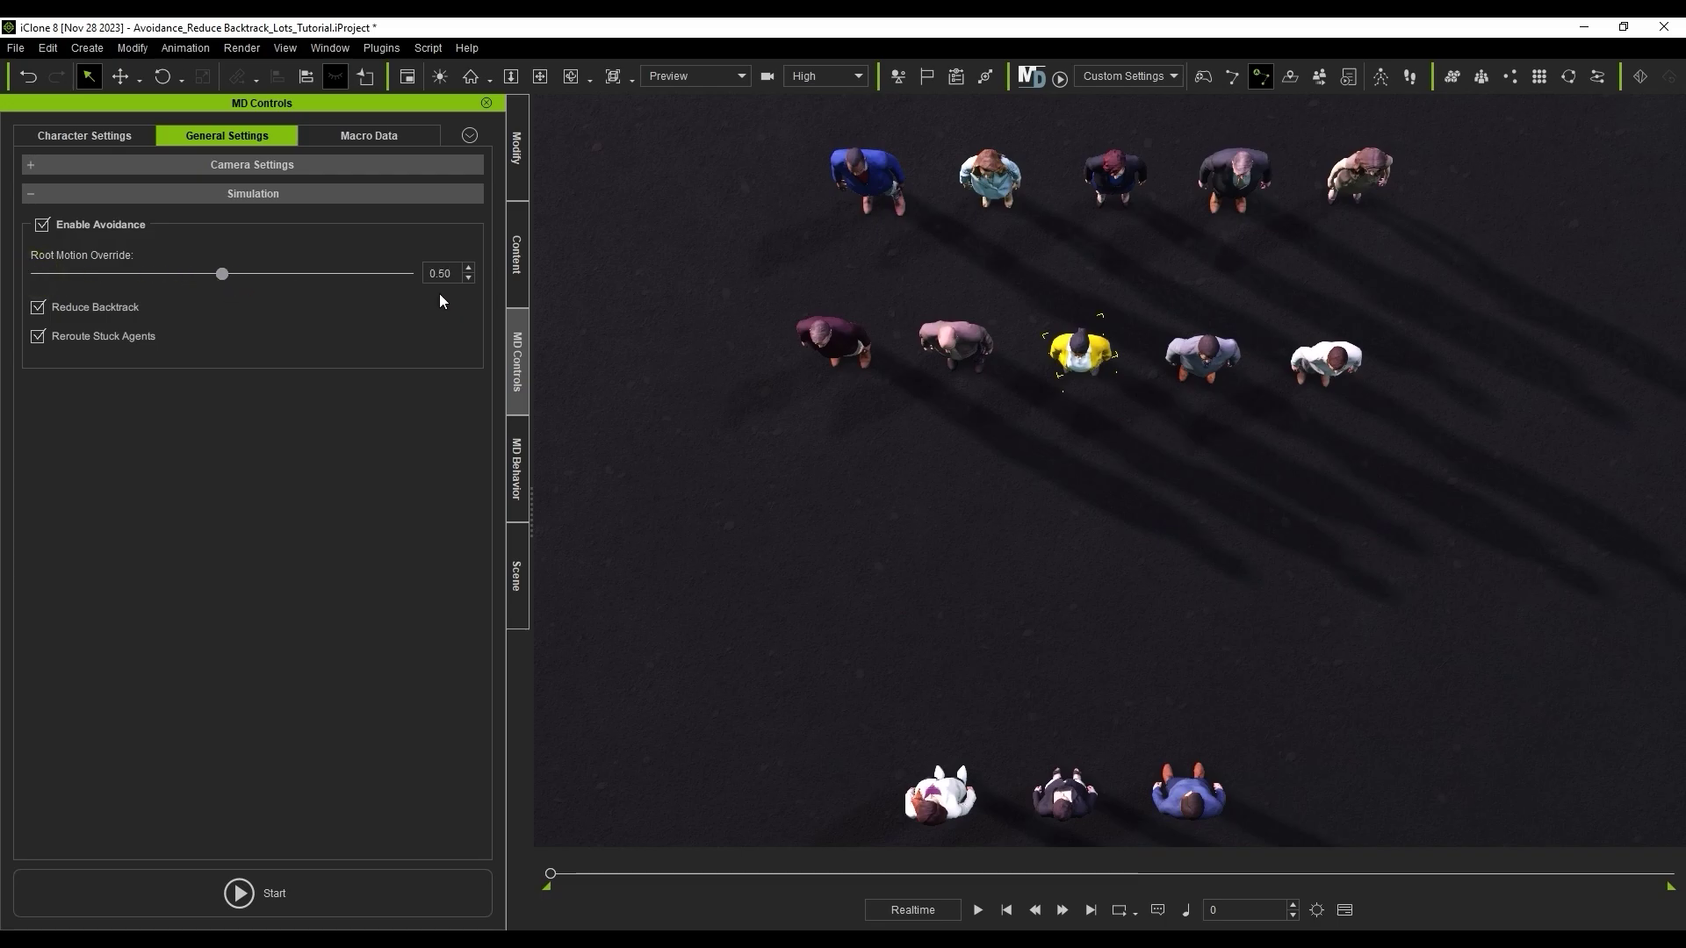
pyautogui.click(402, 878)
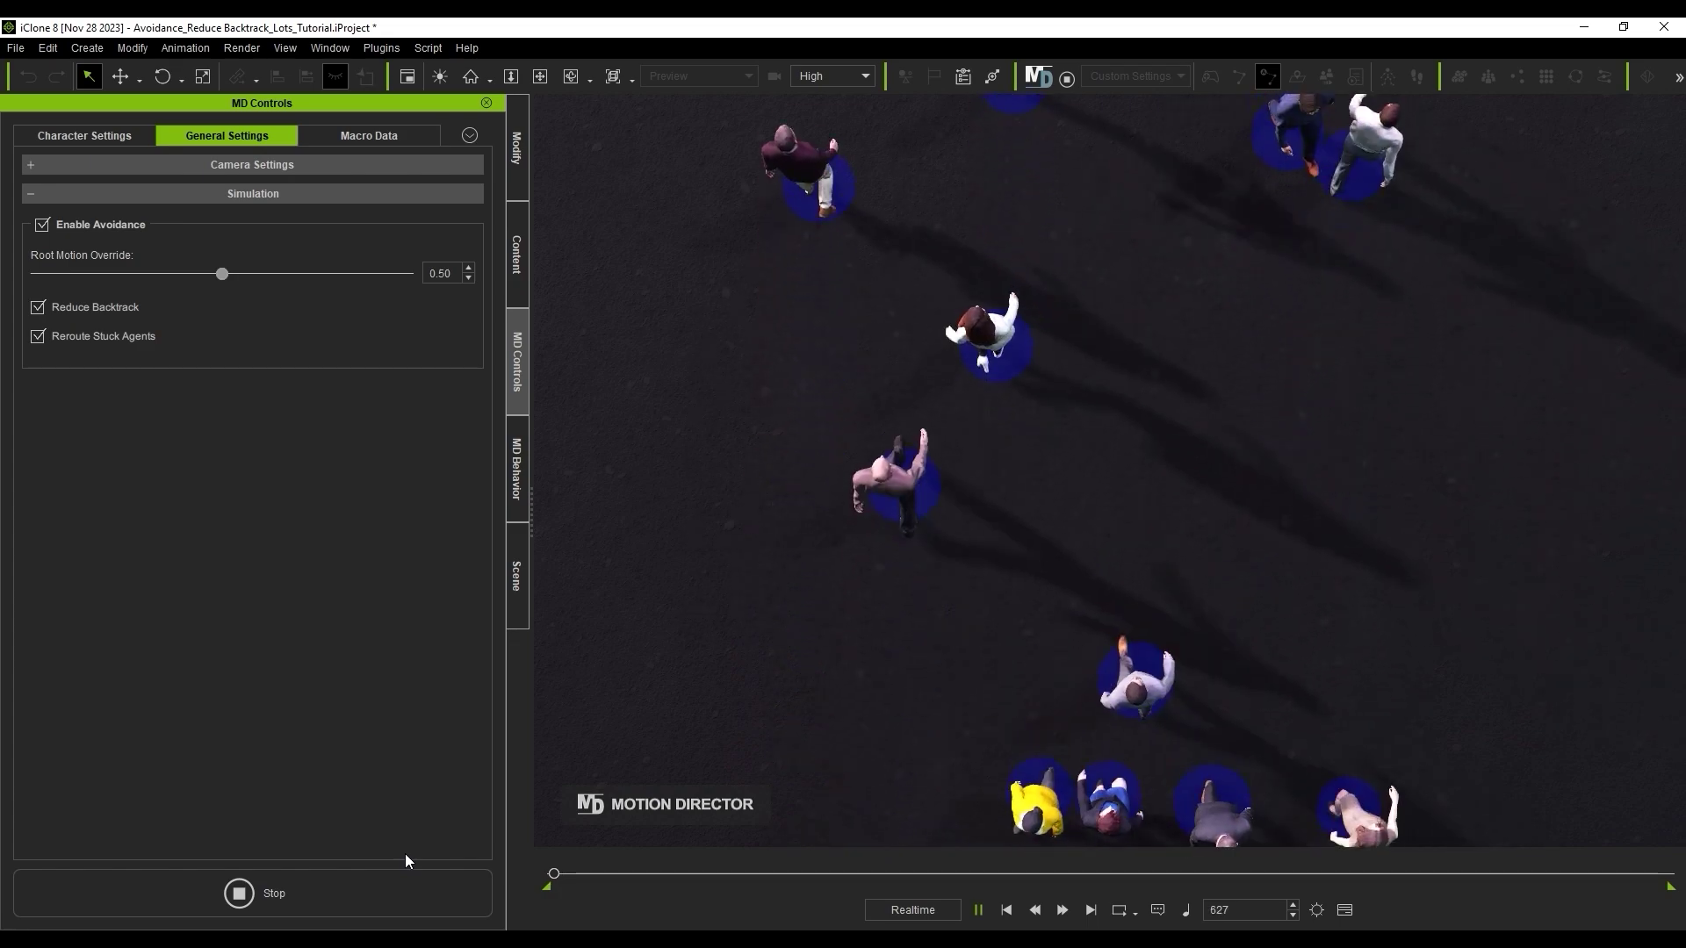
pyautogui.click(407, 888)
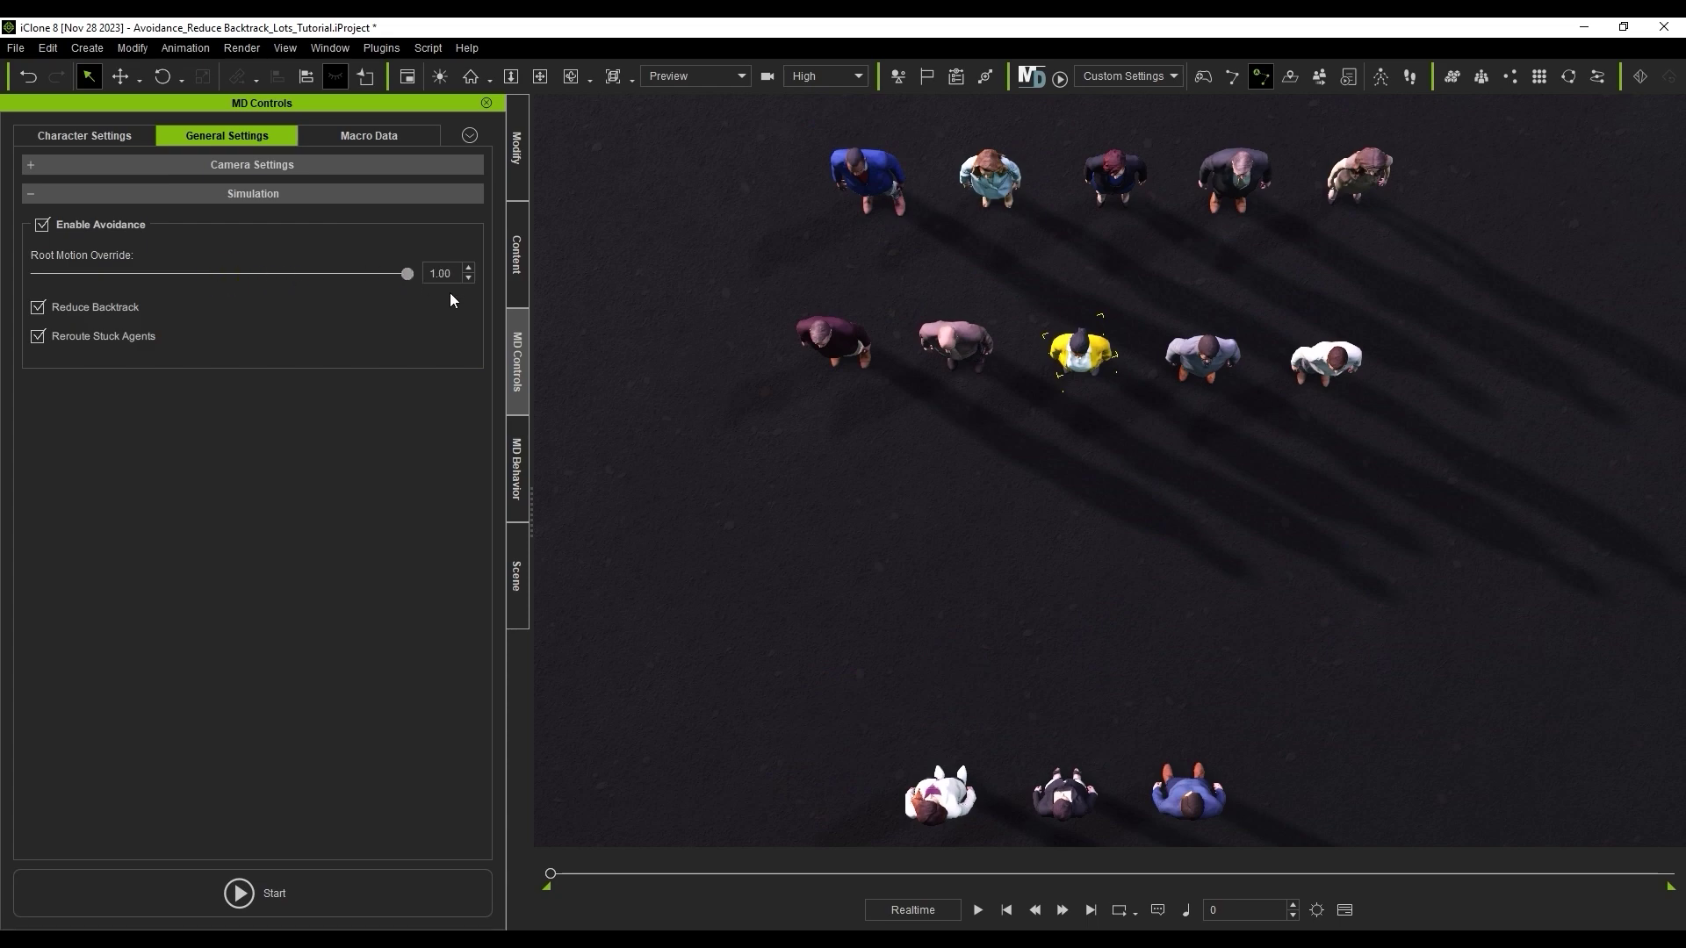
pyautogui.click(399, 891)
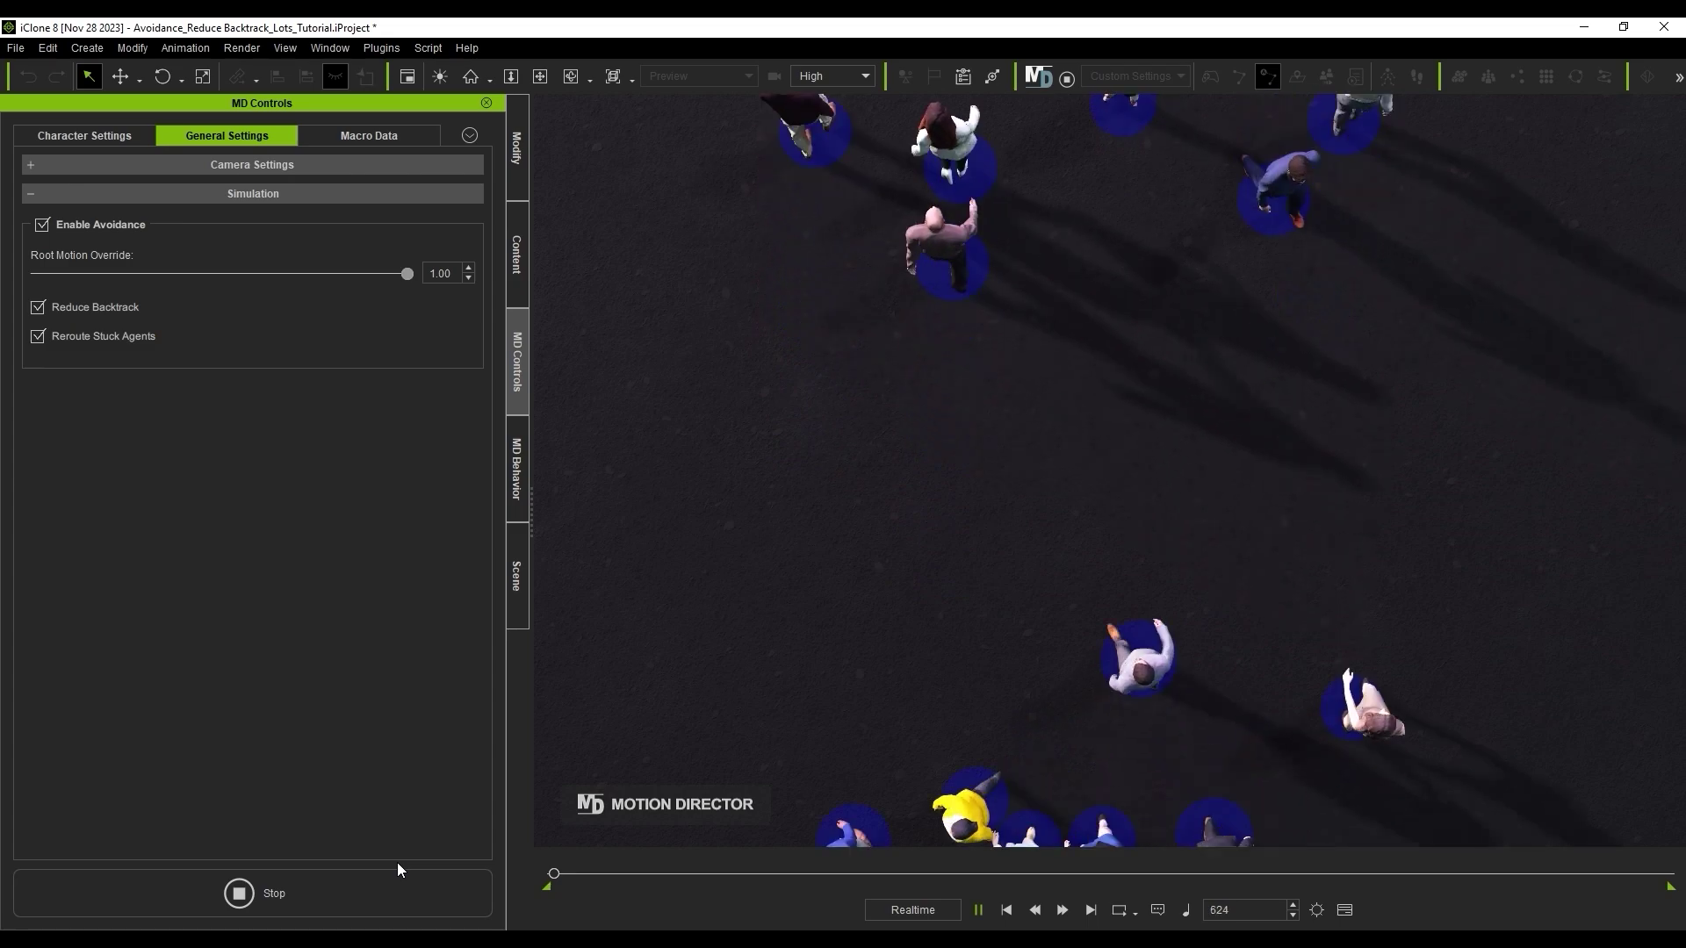
pyautogui.click(398, 878)
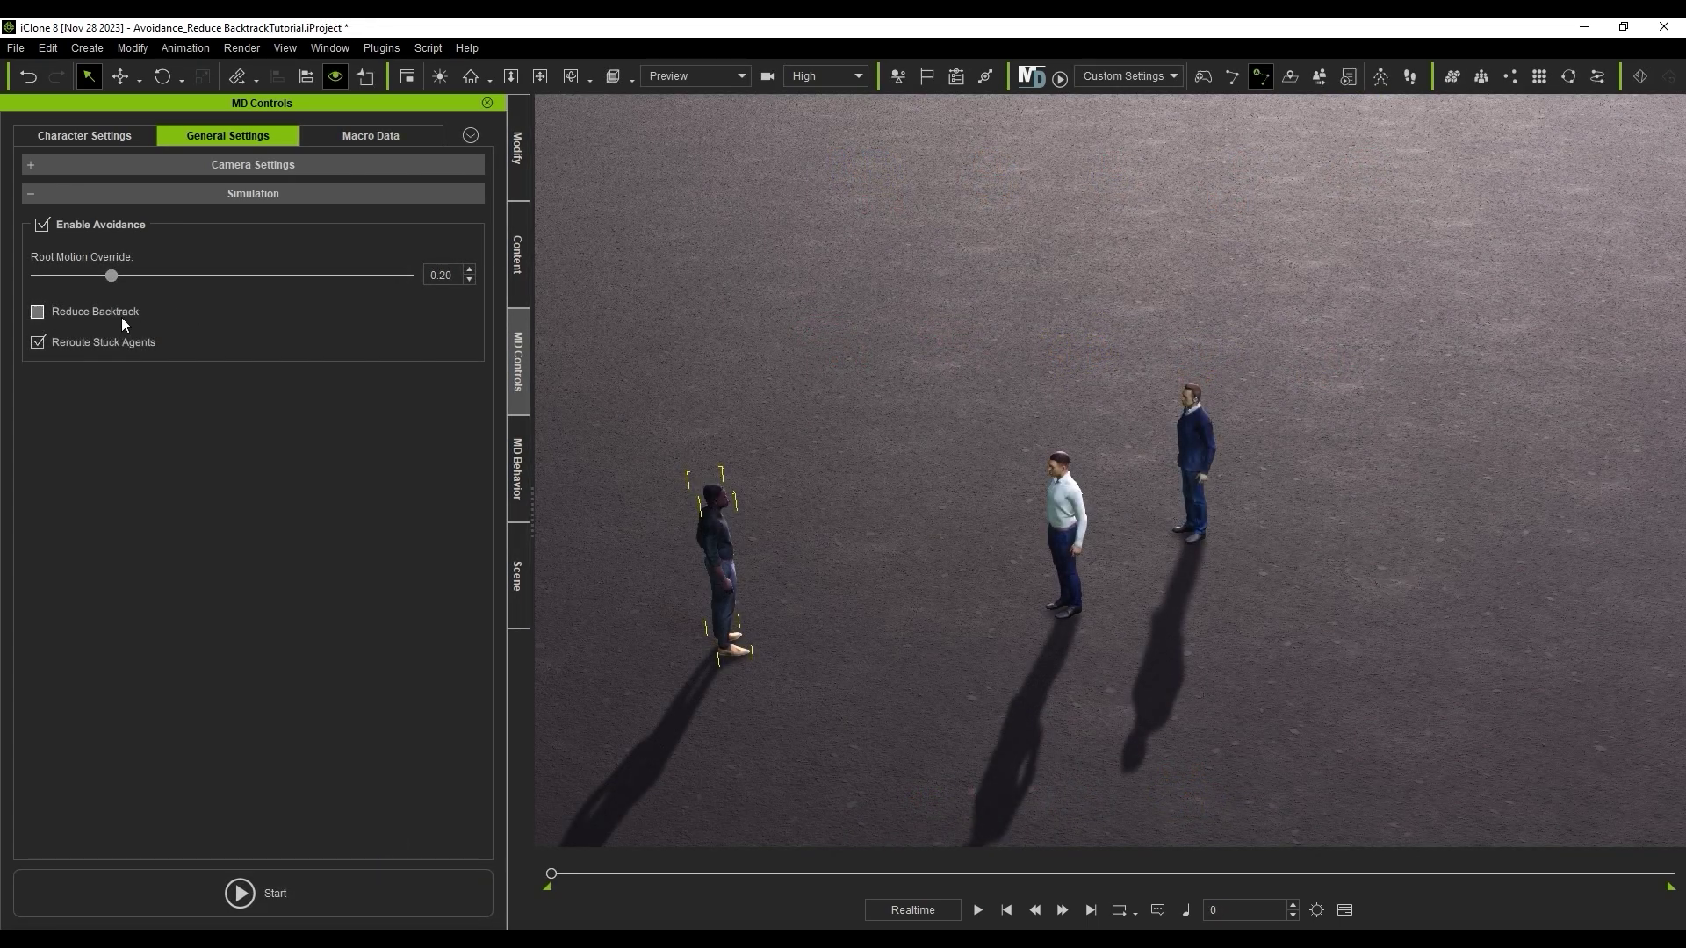
# Run both crowds without Reduce Backtrack, then re-enable it and run again
pyautogui.click(369, 886)
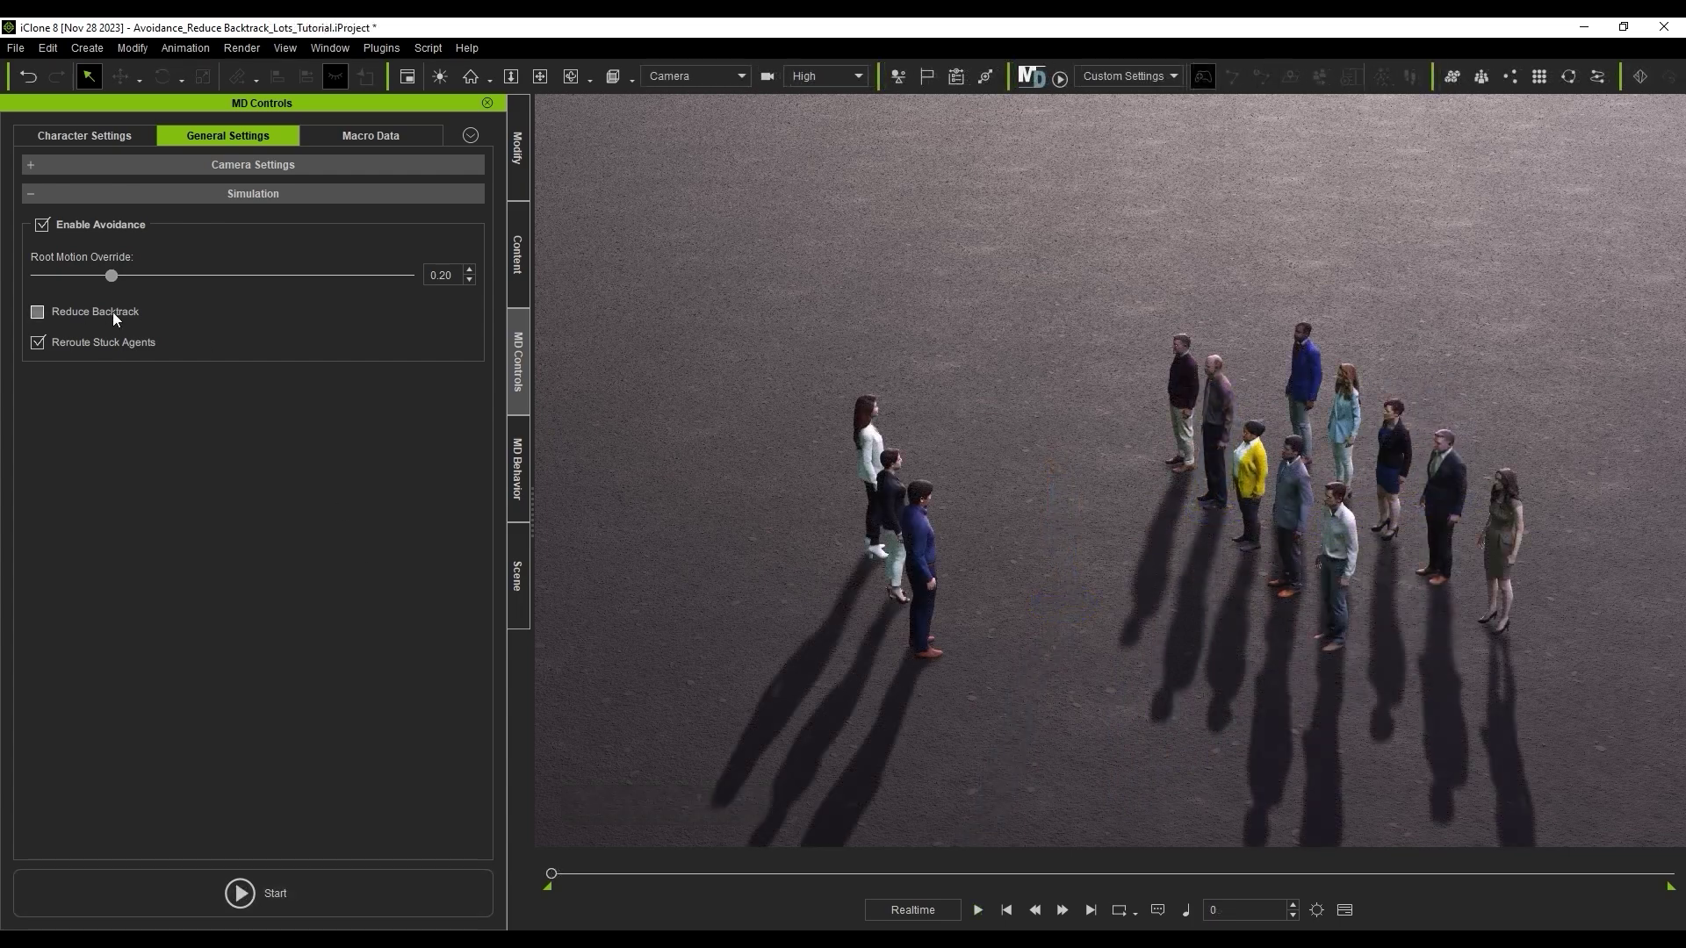
pyautogui.click(393, 874)
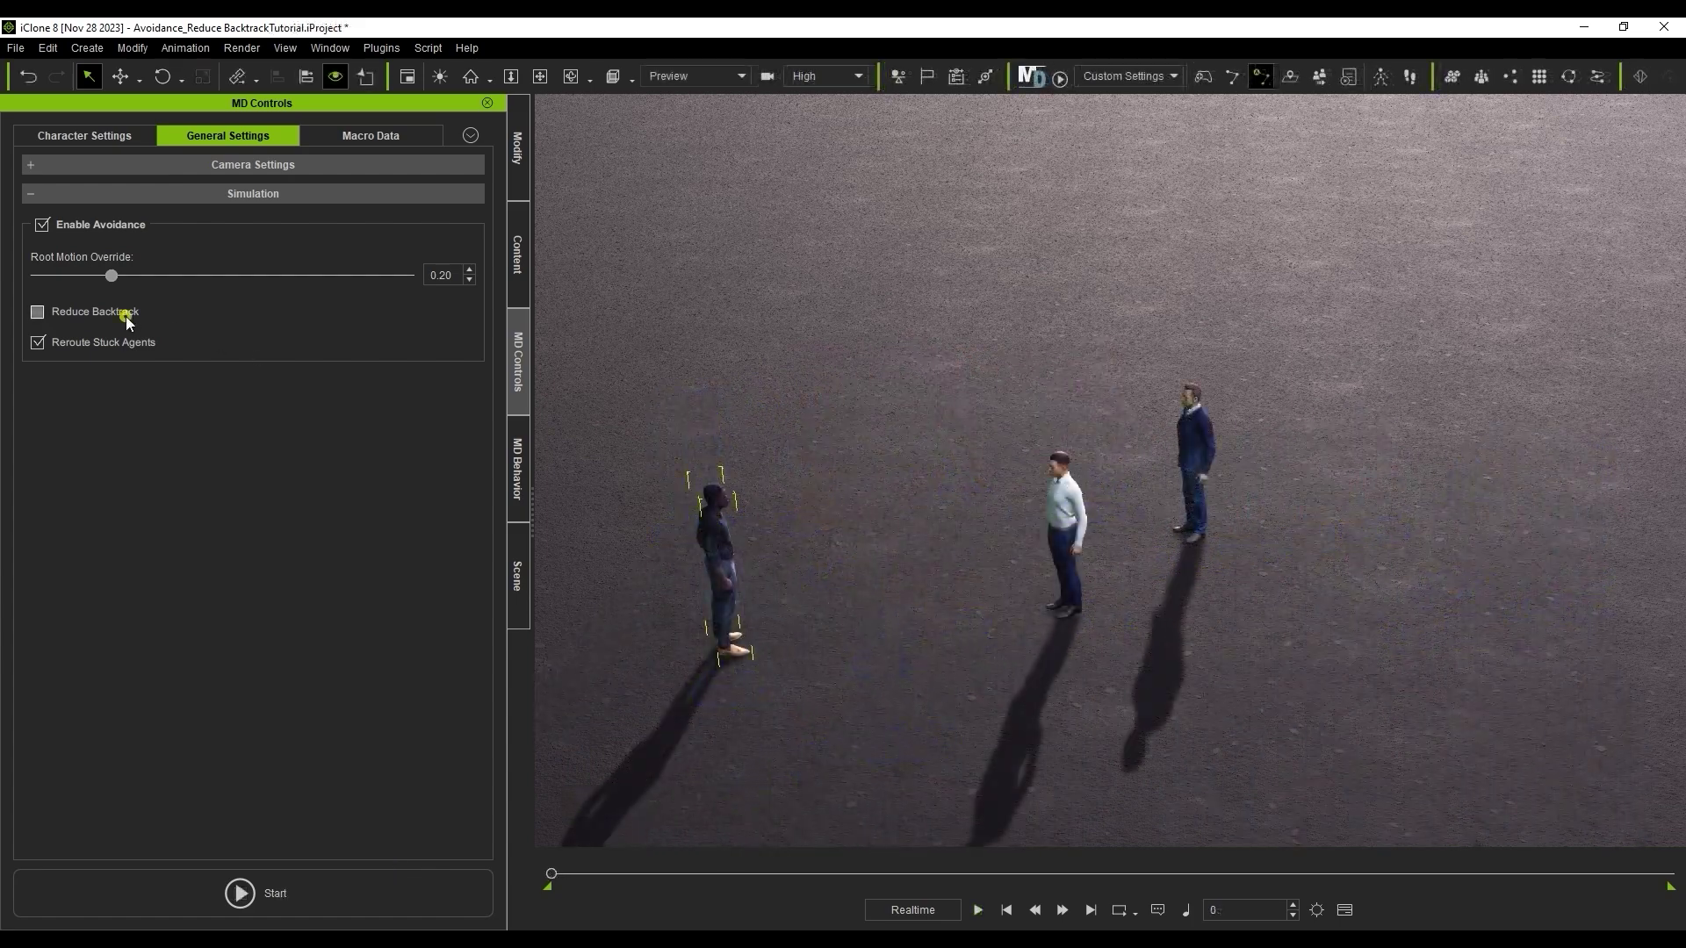
pyautogui.click(125, 312)
pyautogui.click(376, 883)
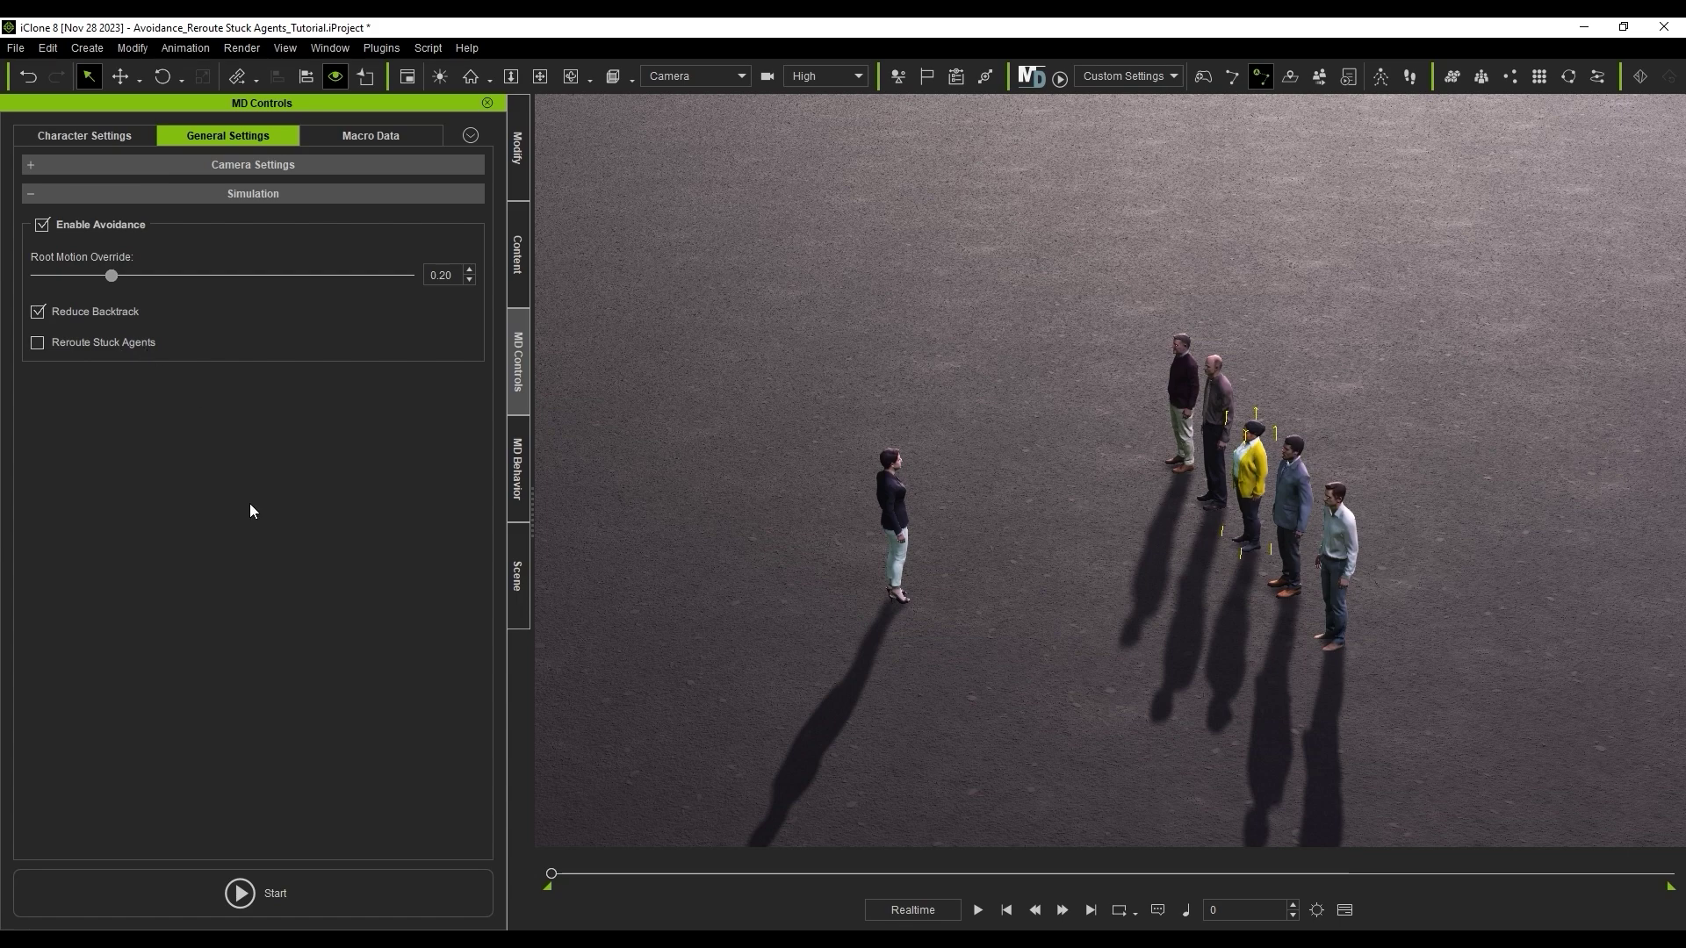
# Simulate the blocked walkers without, then with, Reroute Stuck Agents enabled
pyautogui.click(380, 878)
pyautogui.click(144, 346)
pyautogui.click(356, 878)
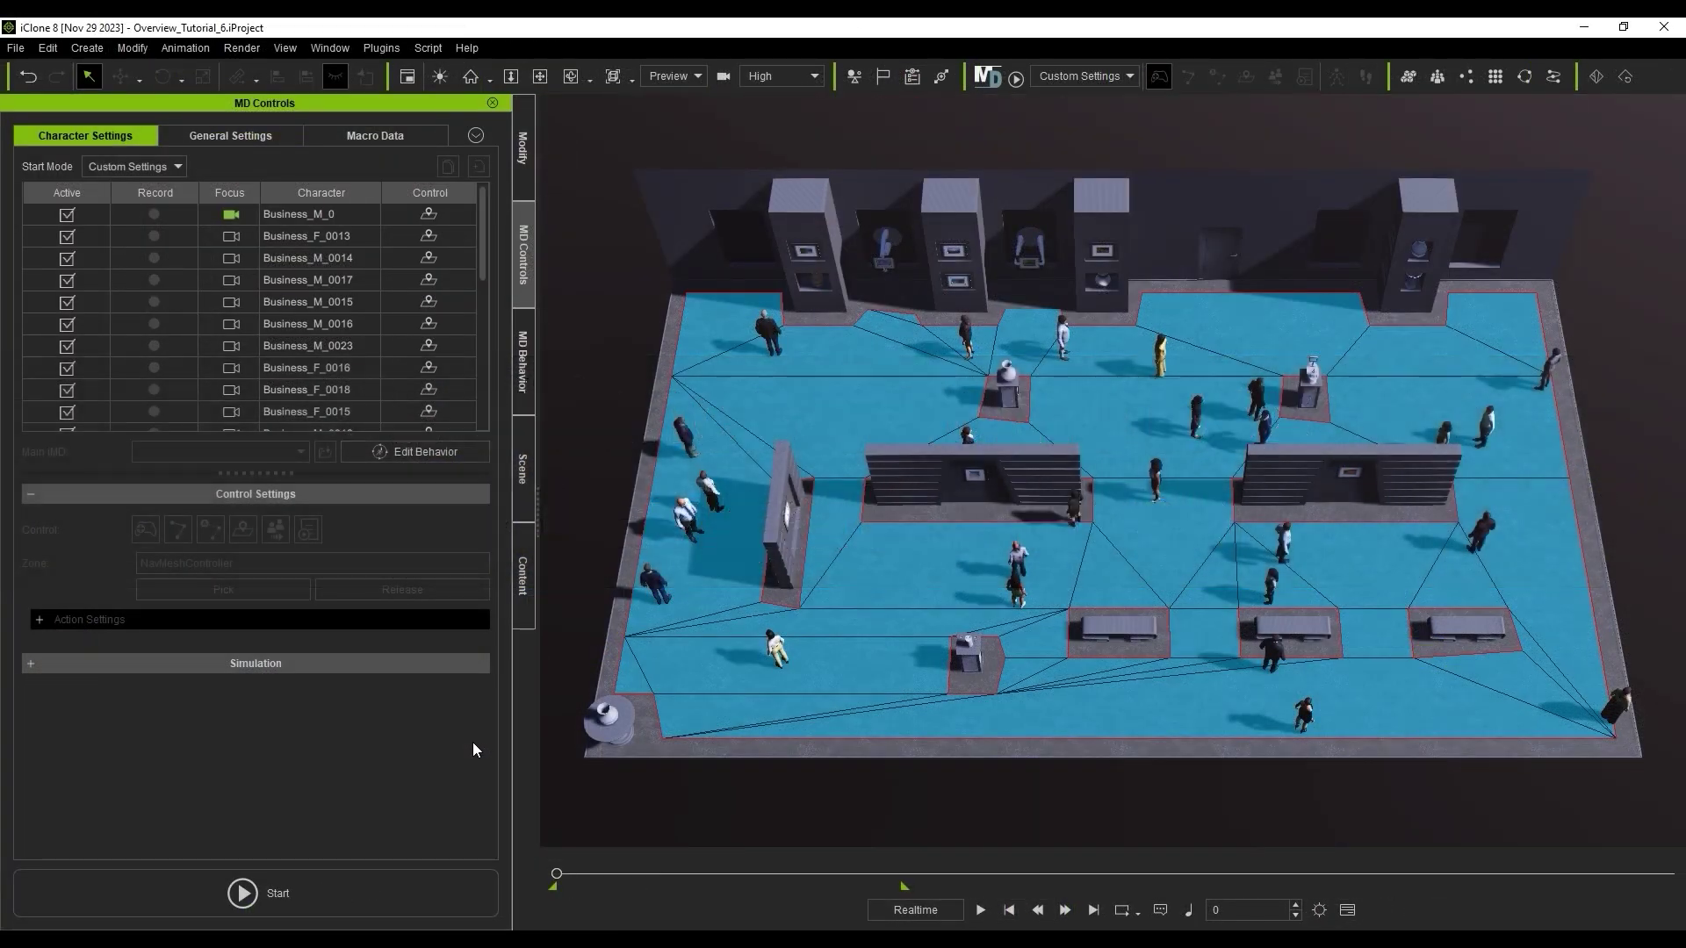
# Toggle the navigation mesh's visibility off and on in the scene object list
pyautogui.click(526, 470)
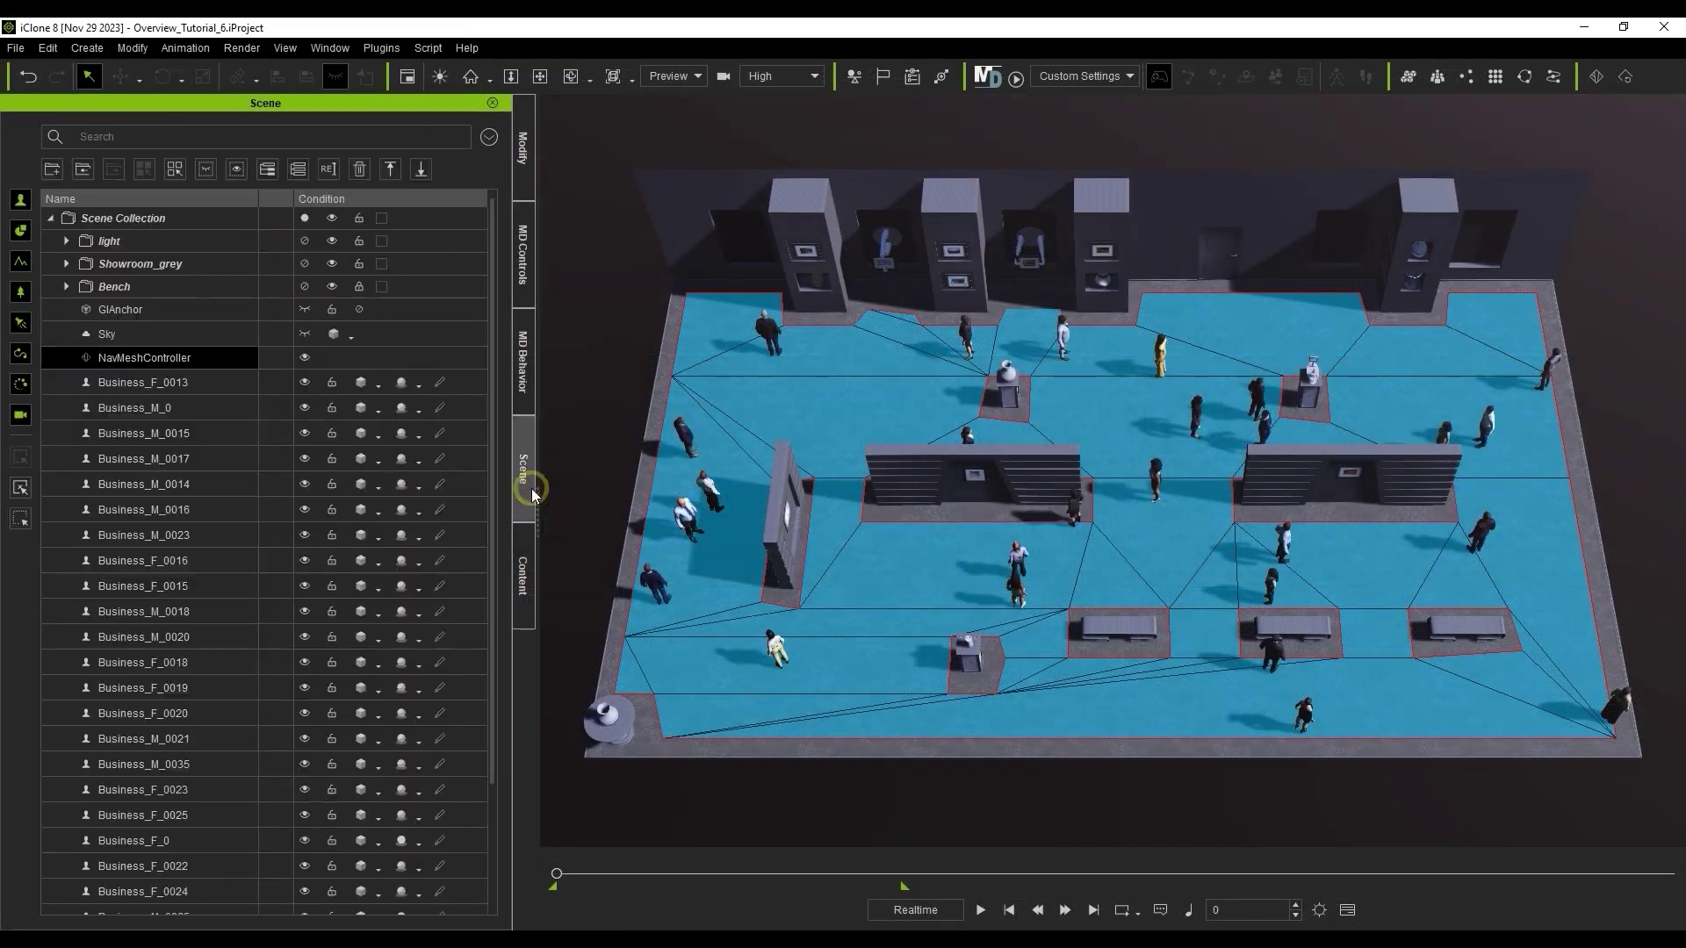
pyautogui.click(305, 357)
pyautogui.click(306, 359)
pyautogui.click(521, 263)
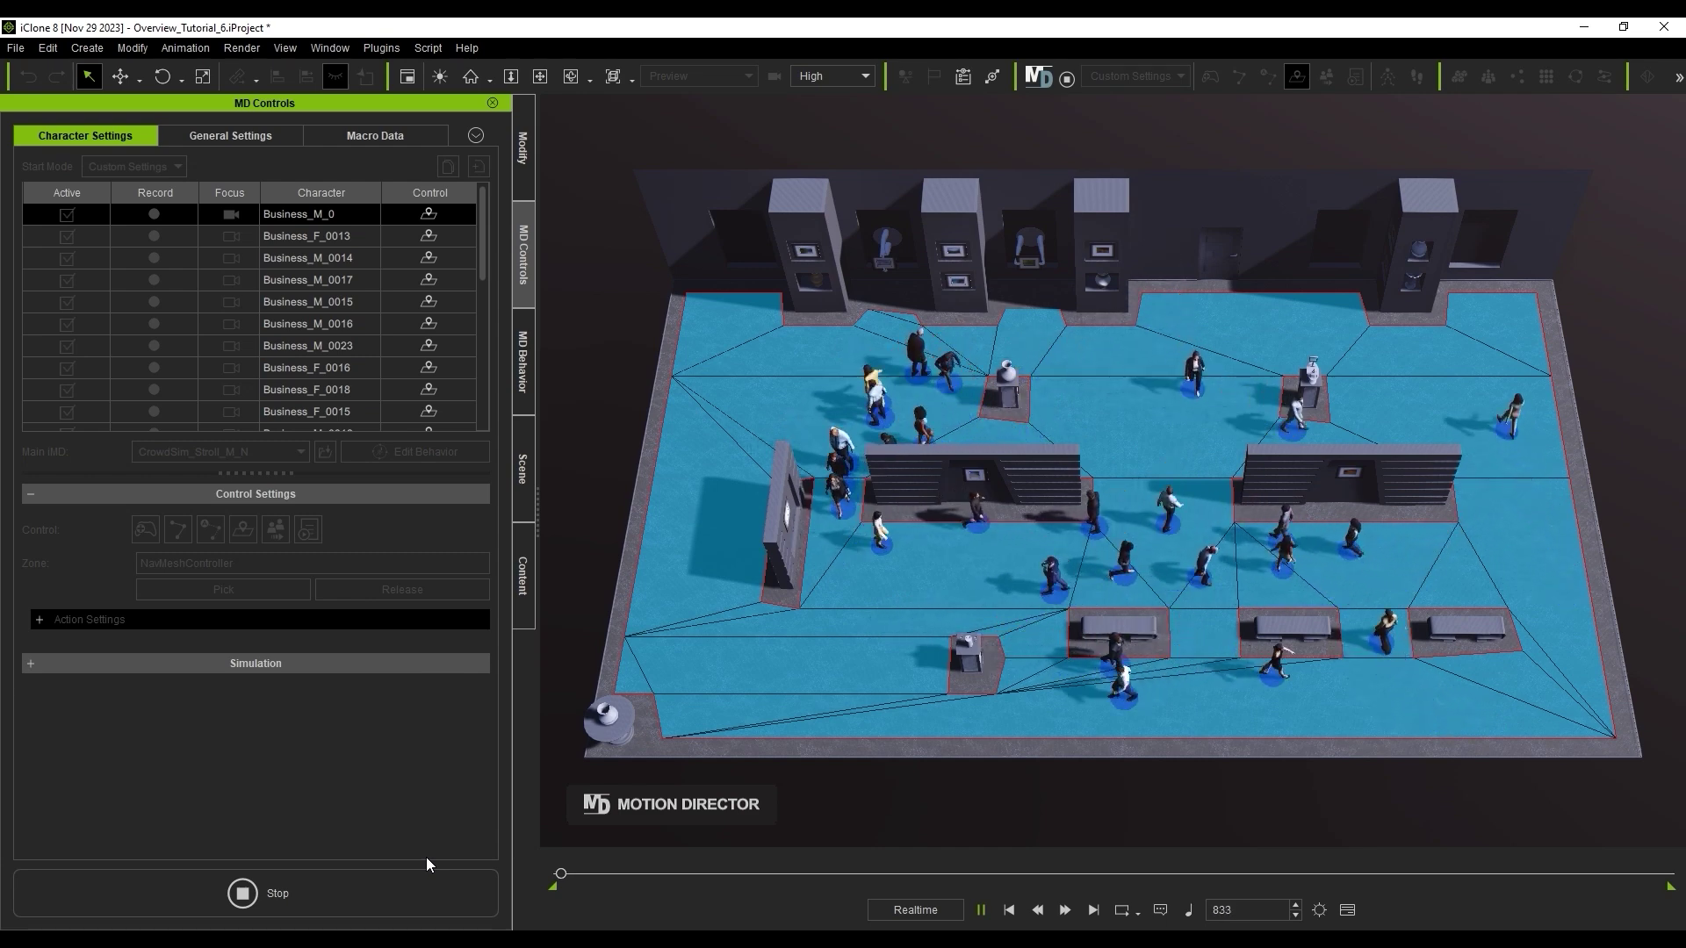
# Stop the crowd run and select NavMeshController to show its navmesh settings
pyautogui.click(421, 887)
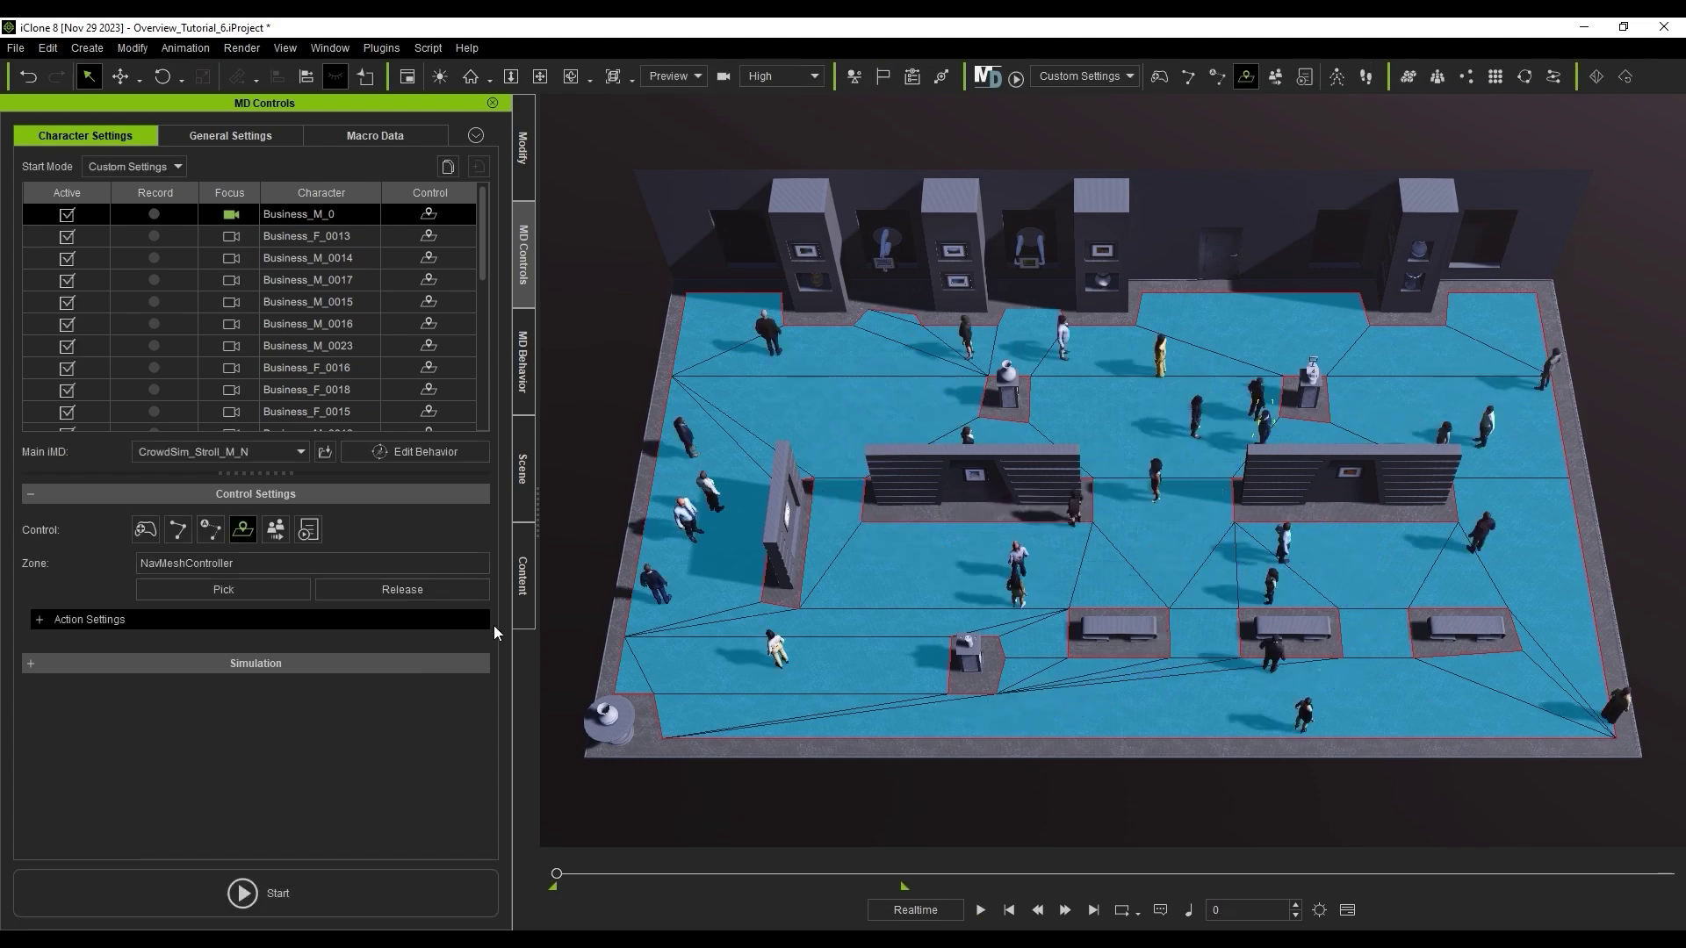
pyautogui.click(523, 458)
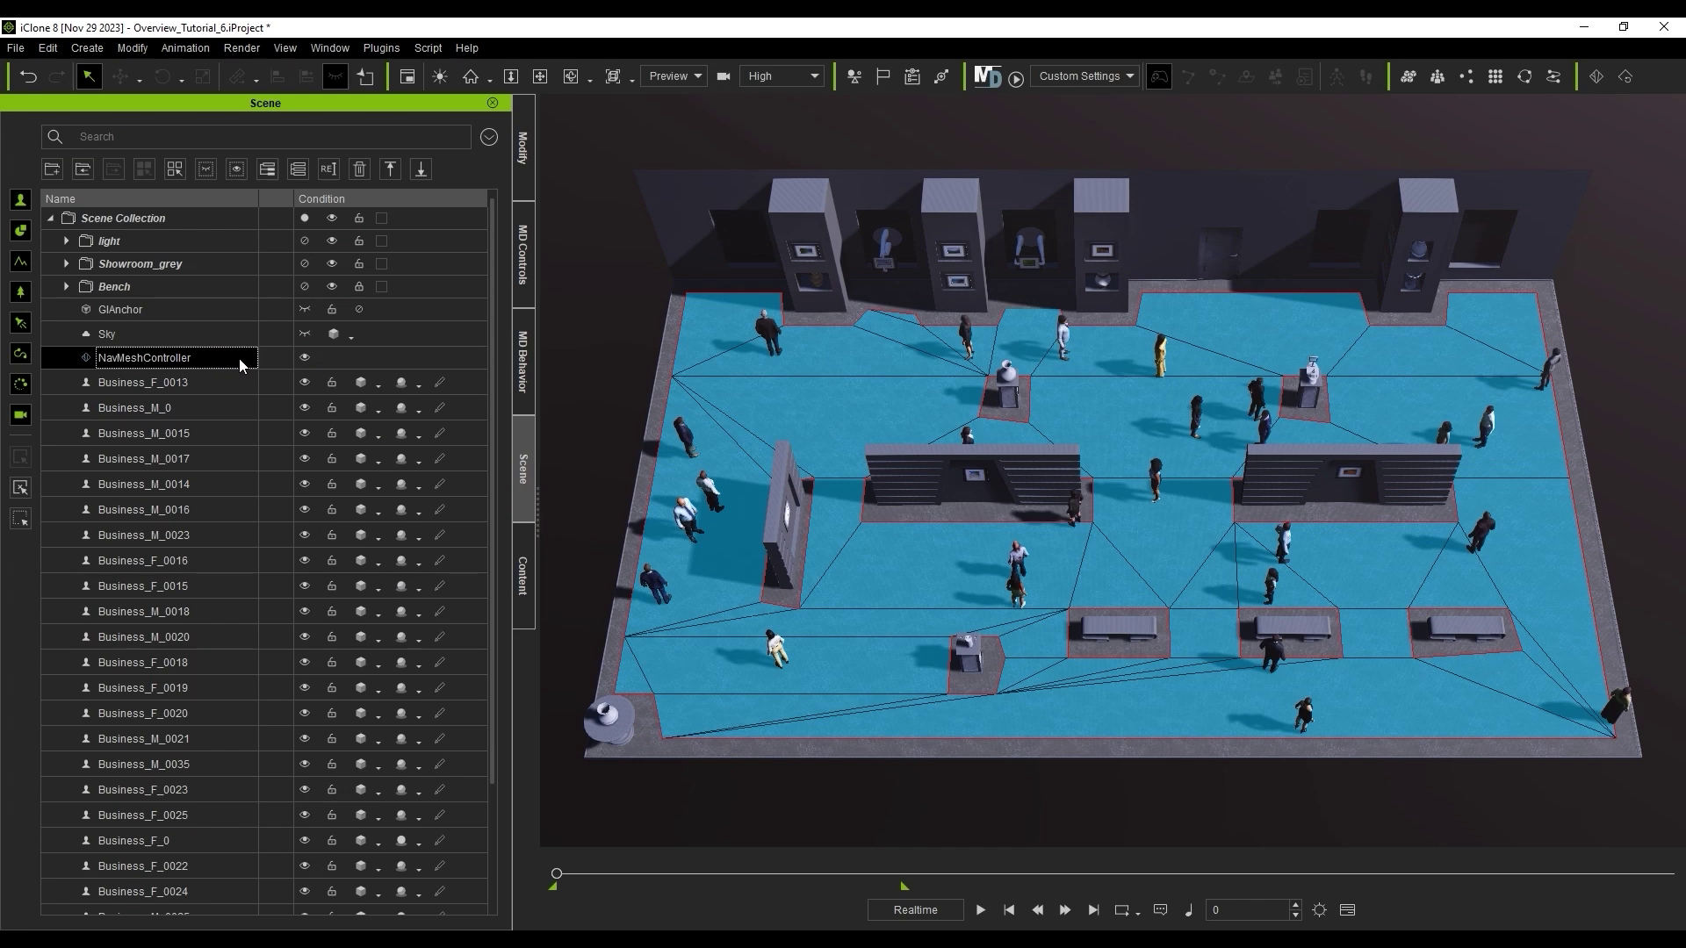
pyautogui.click(522, 170)
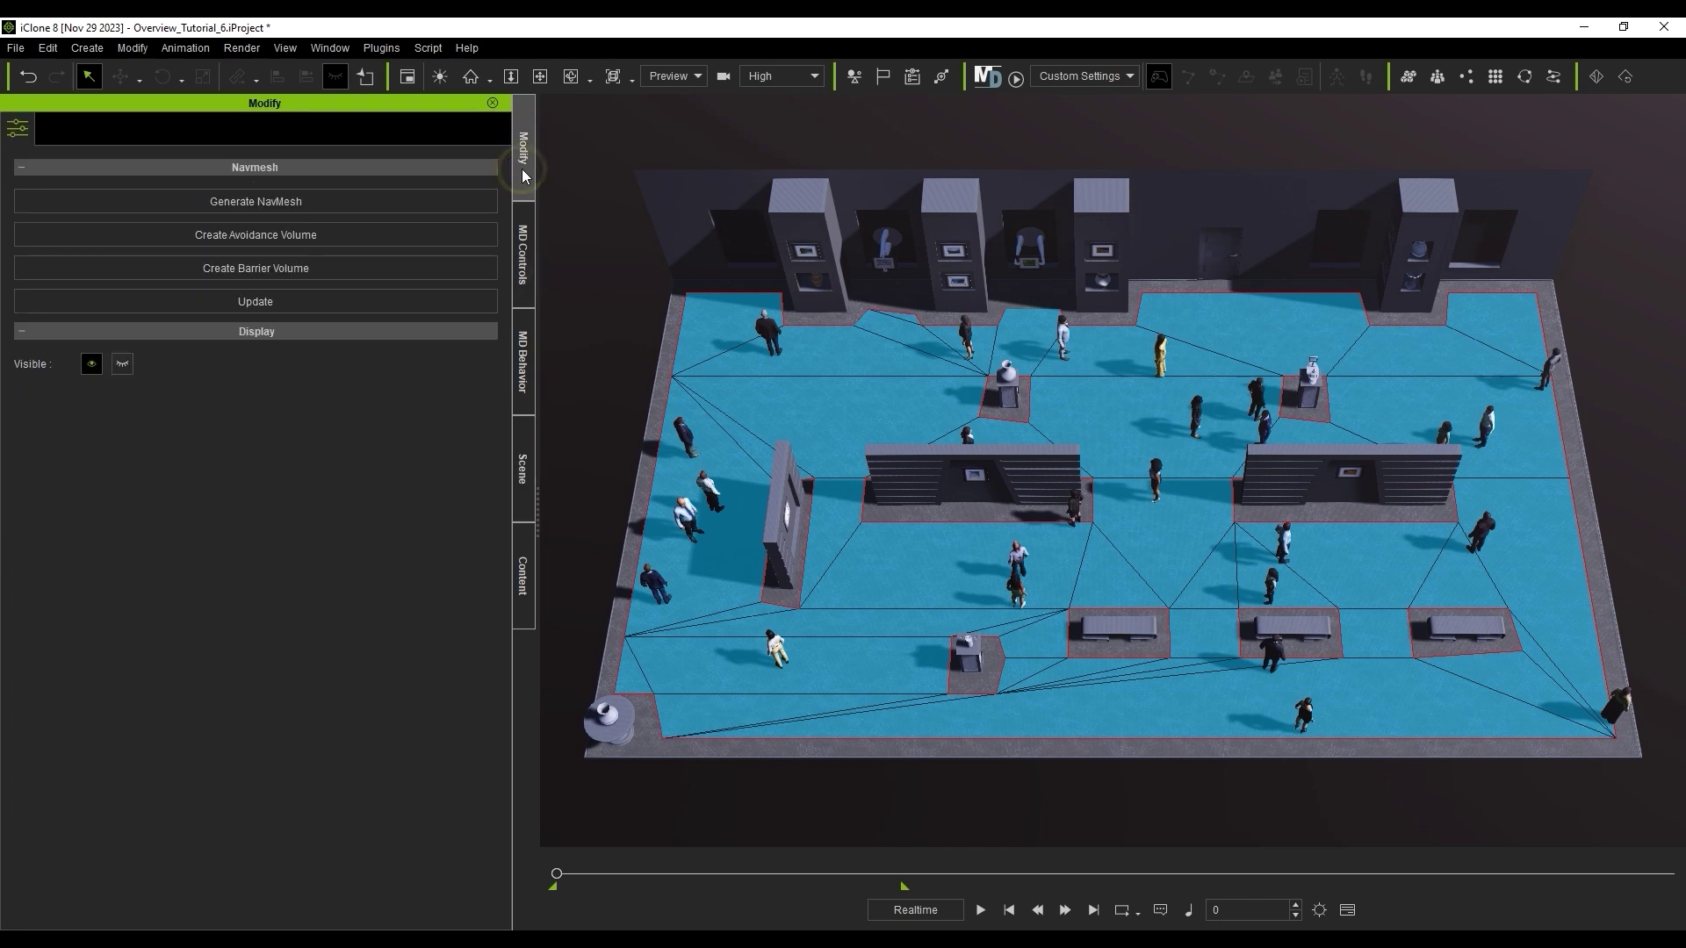
# Add centre, left and right avoidance volumes, updating the navmesh after each
pyautogui.click(394, 242)
pyautogui.click(1127, 512)
pyautogui.click(1135, 508)
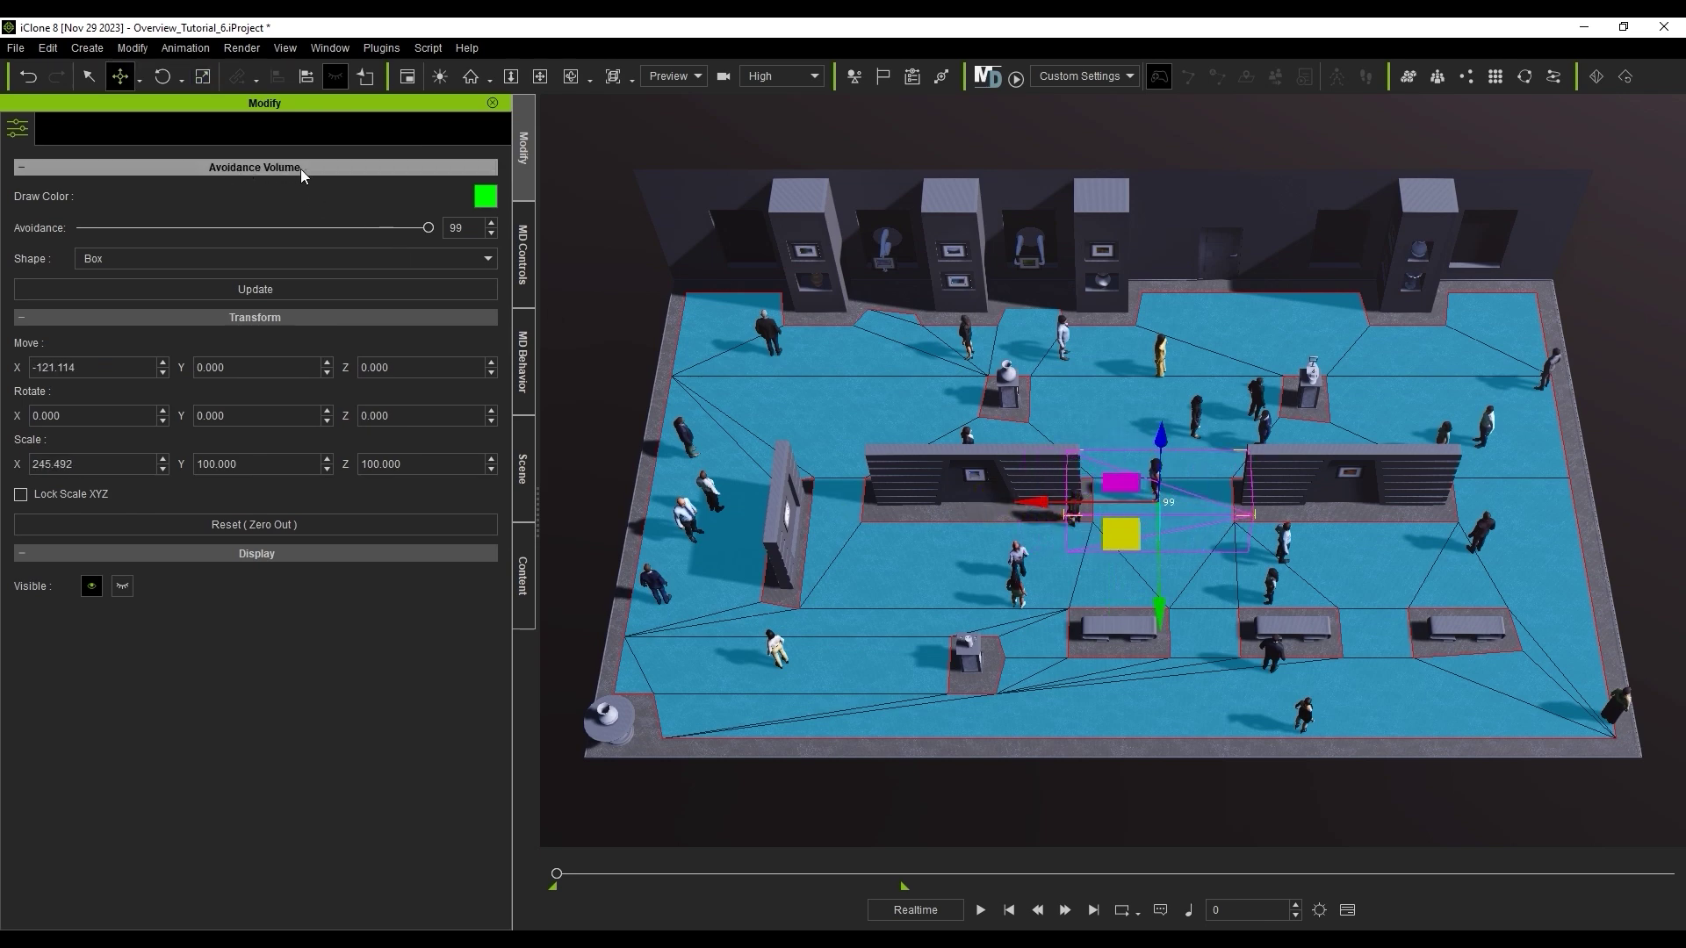
pyautogui.click(379, 293)
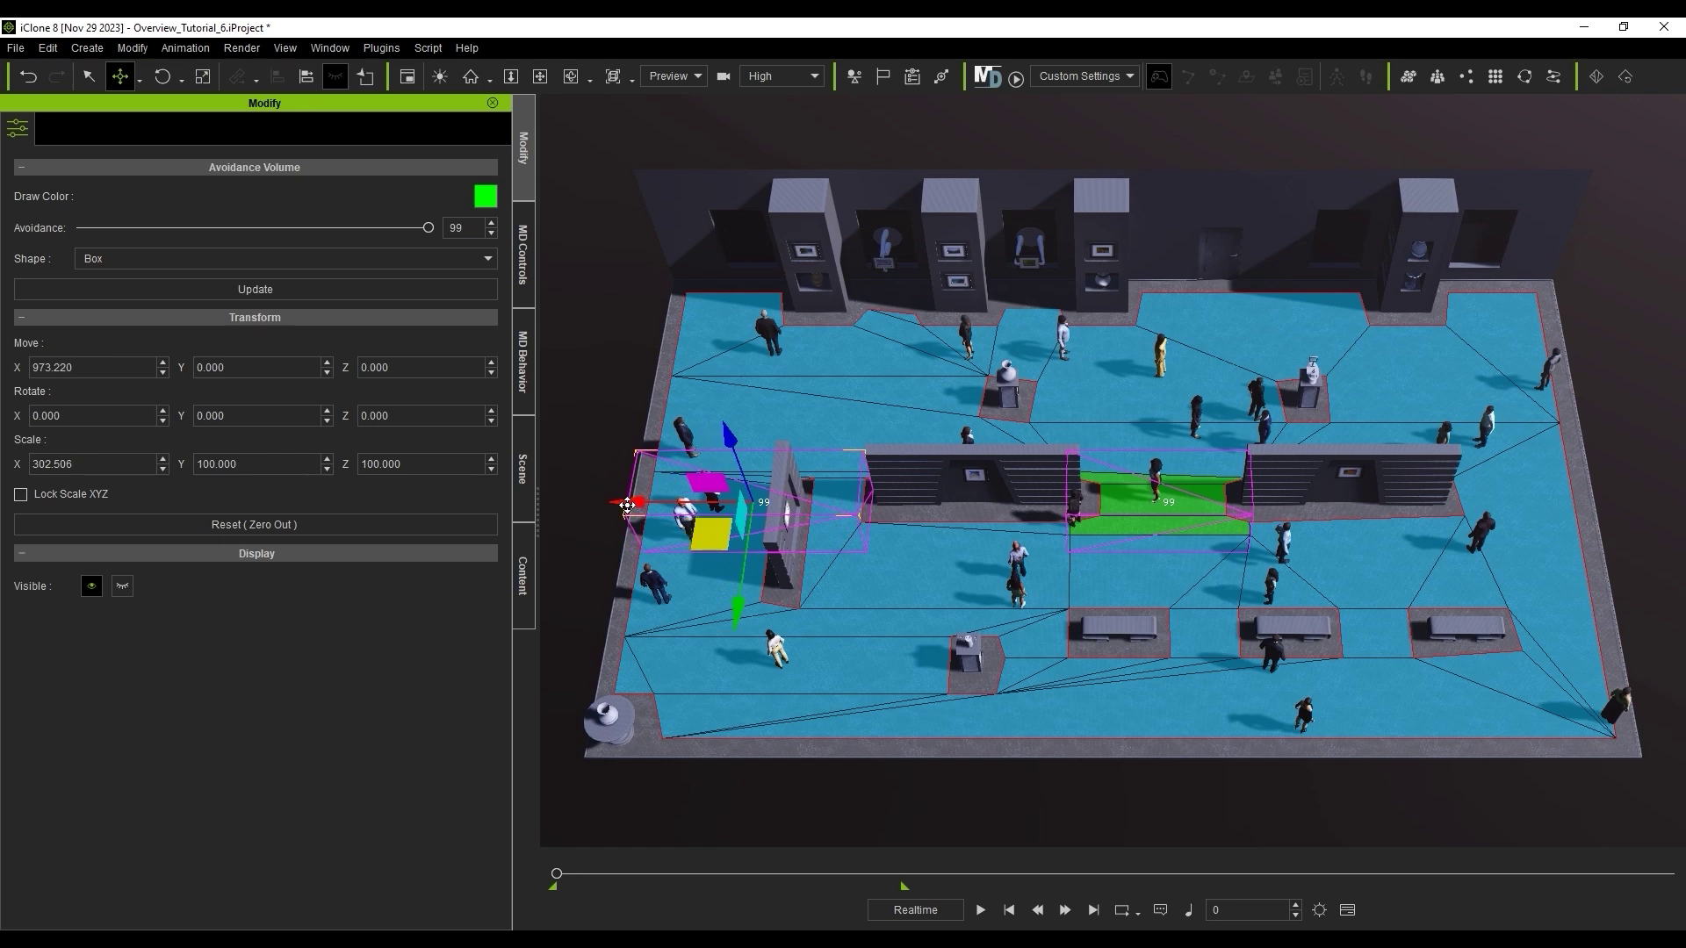
pyautogui.click(384, 290)
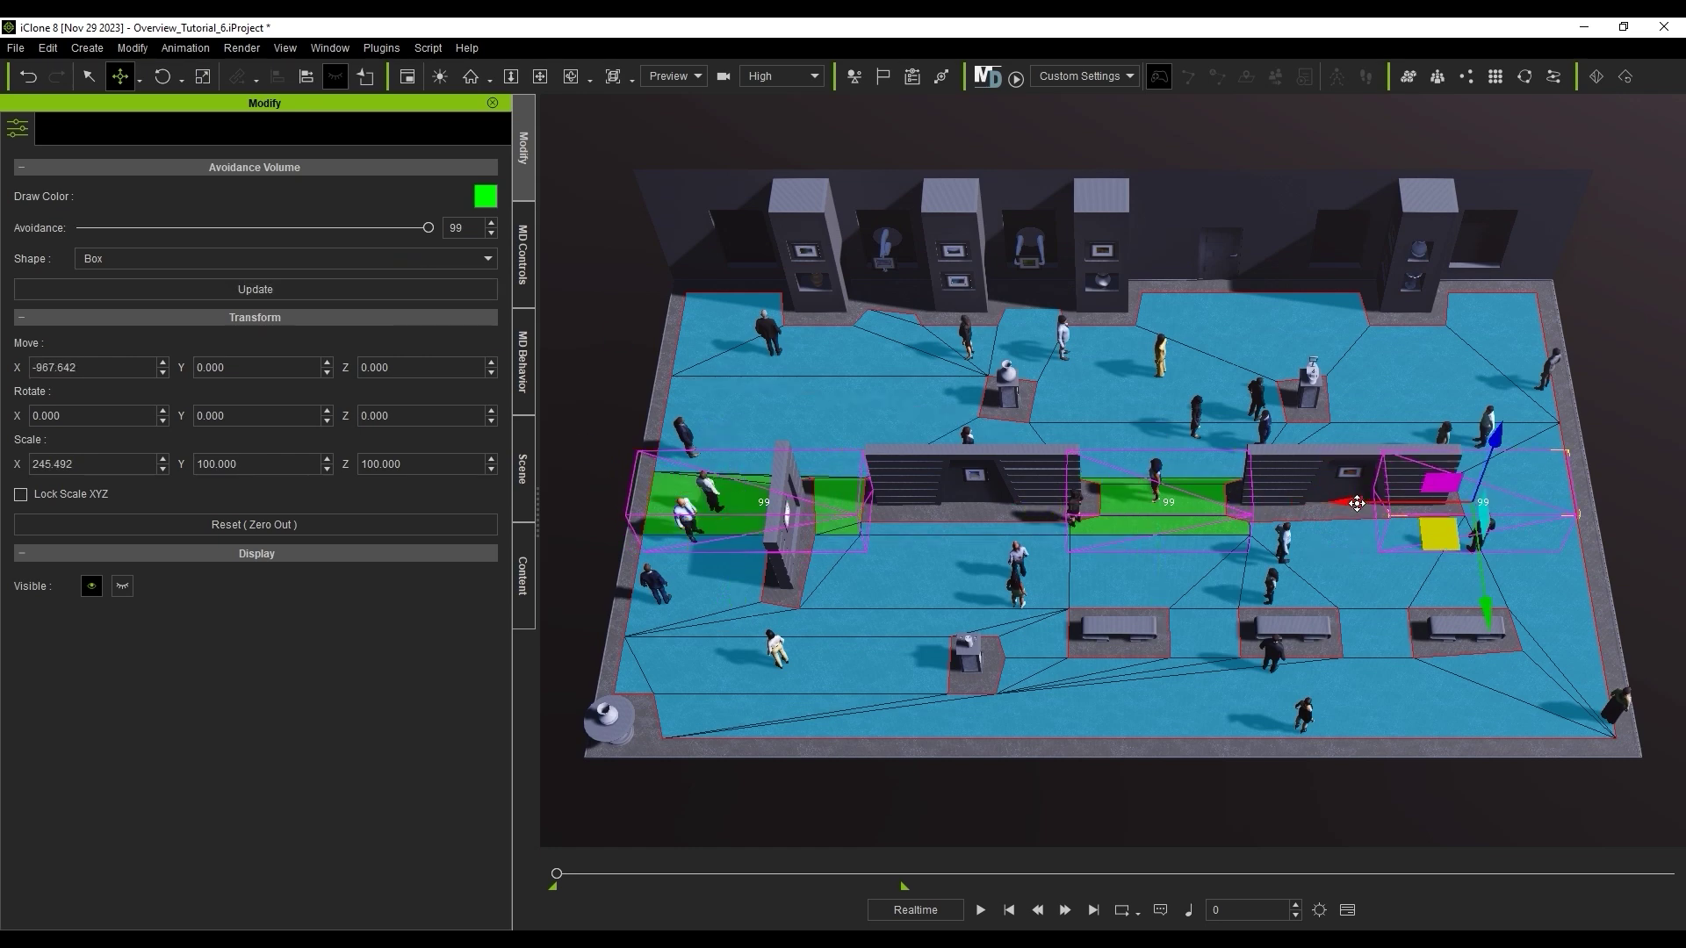
pyautogui.click(468, 289)
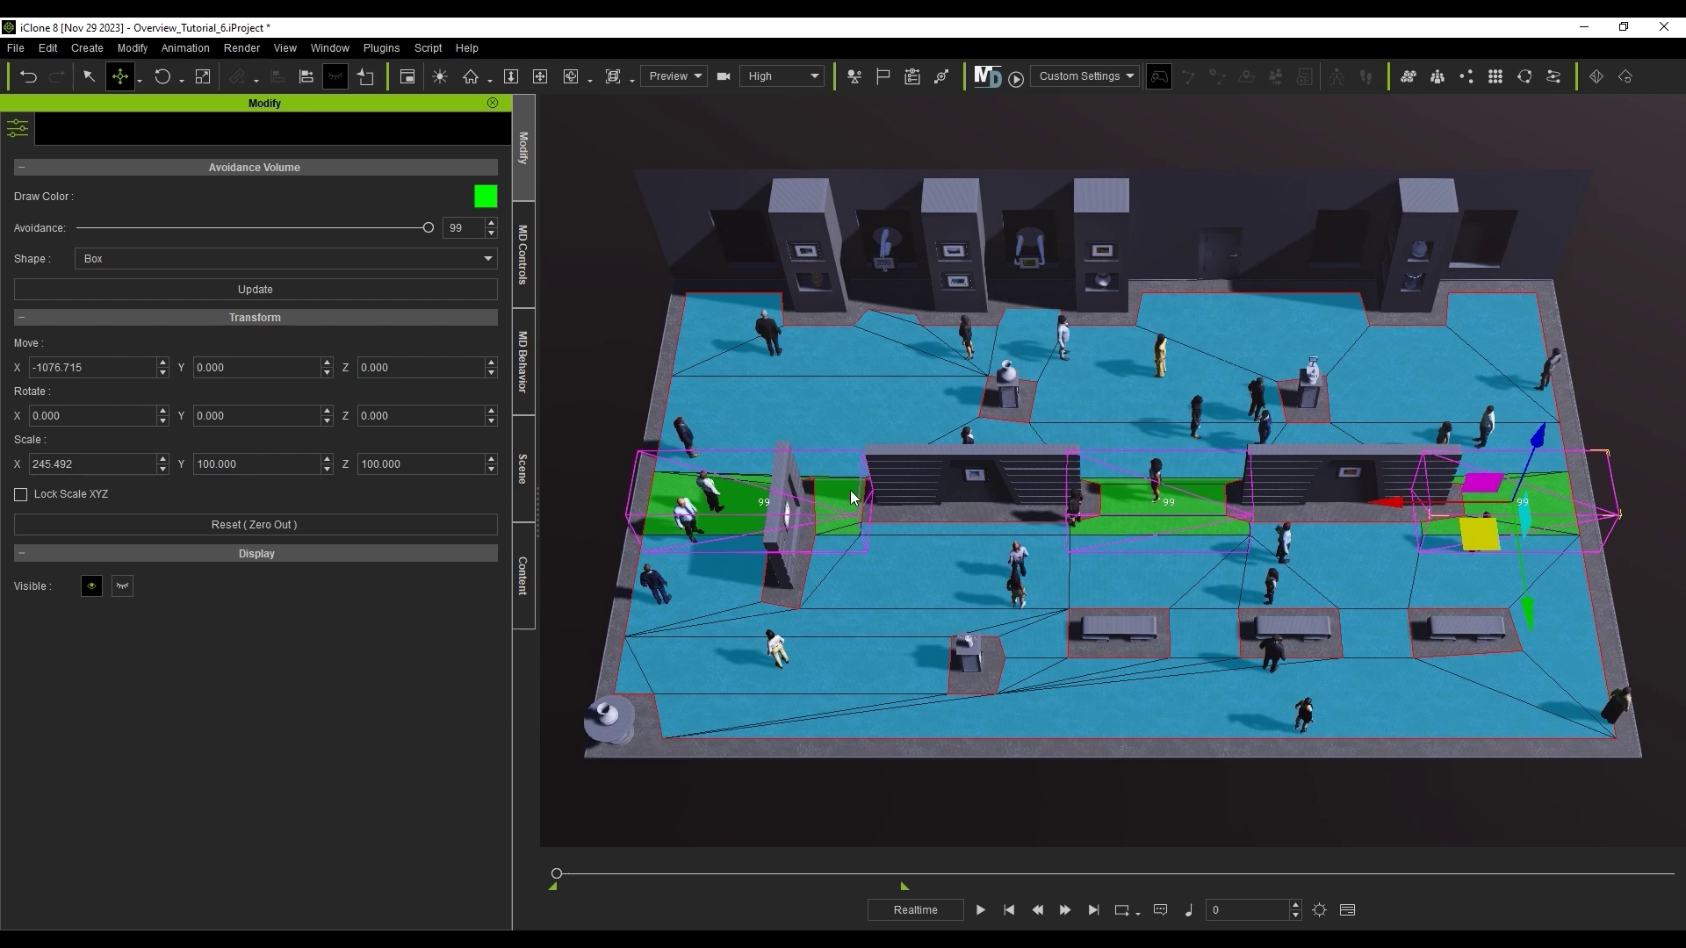
pyautogui.click(767, 510)
# Set the left volume's avoidance to 61 and the right's to 29, then start the crowd simulation
pyautogui.click(850, 517)
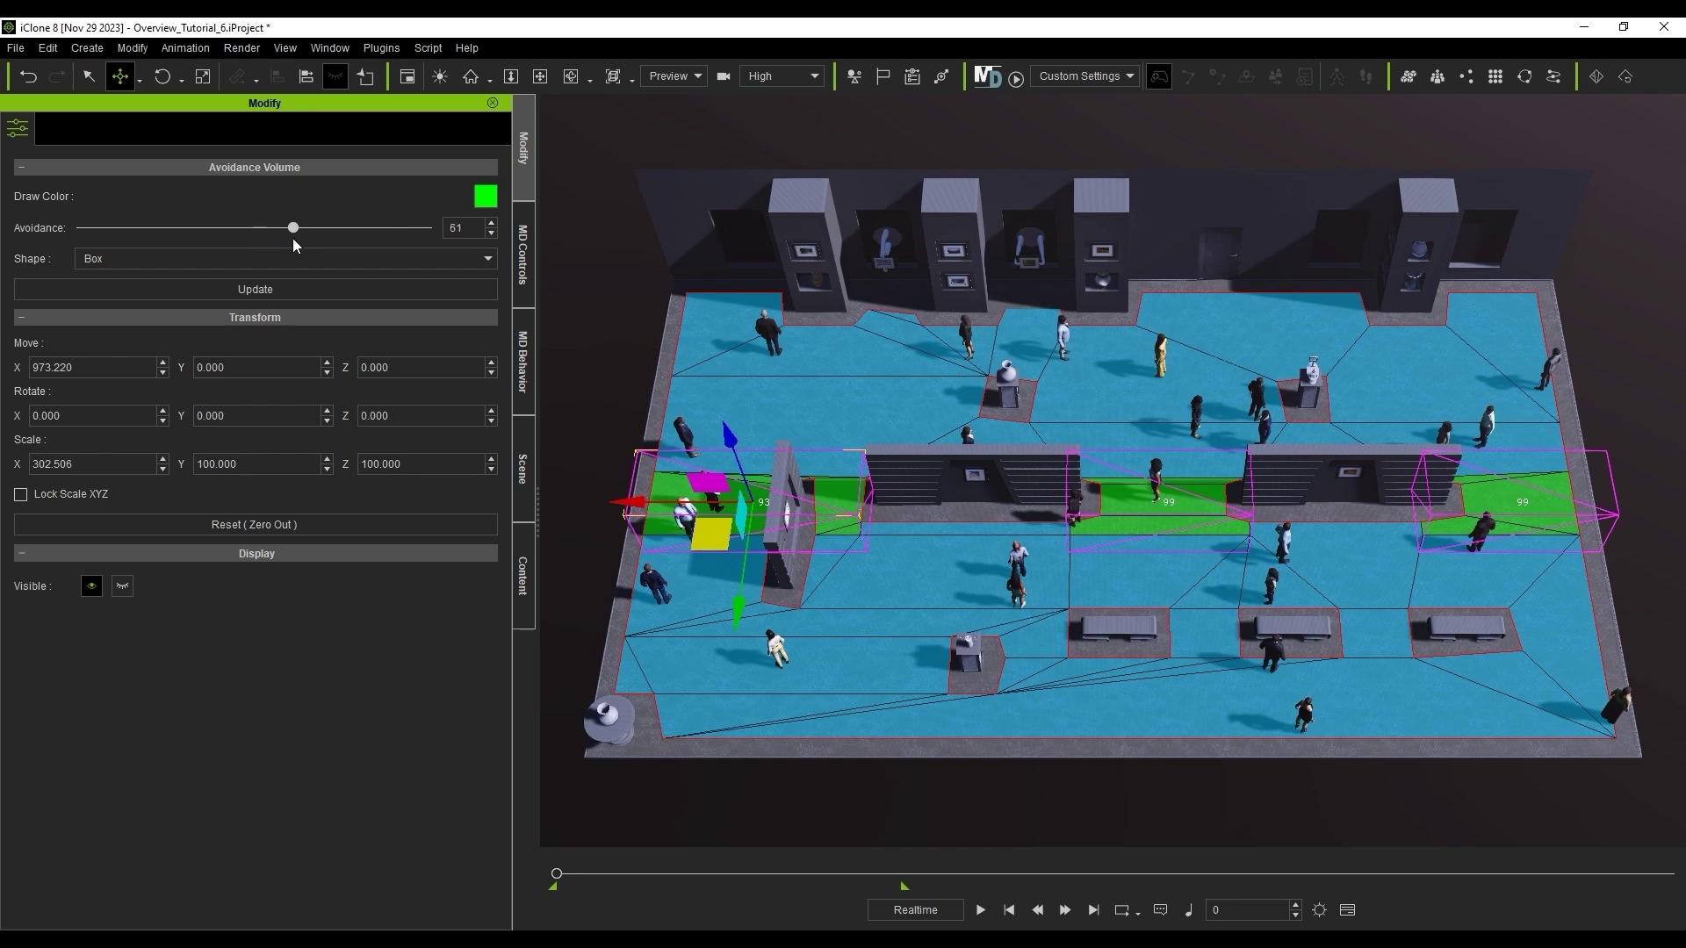
pyautogui.click(1525, 511)
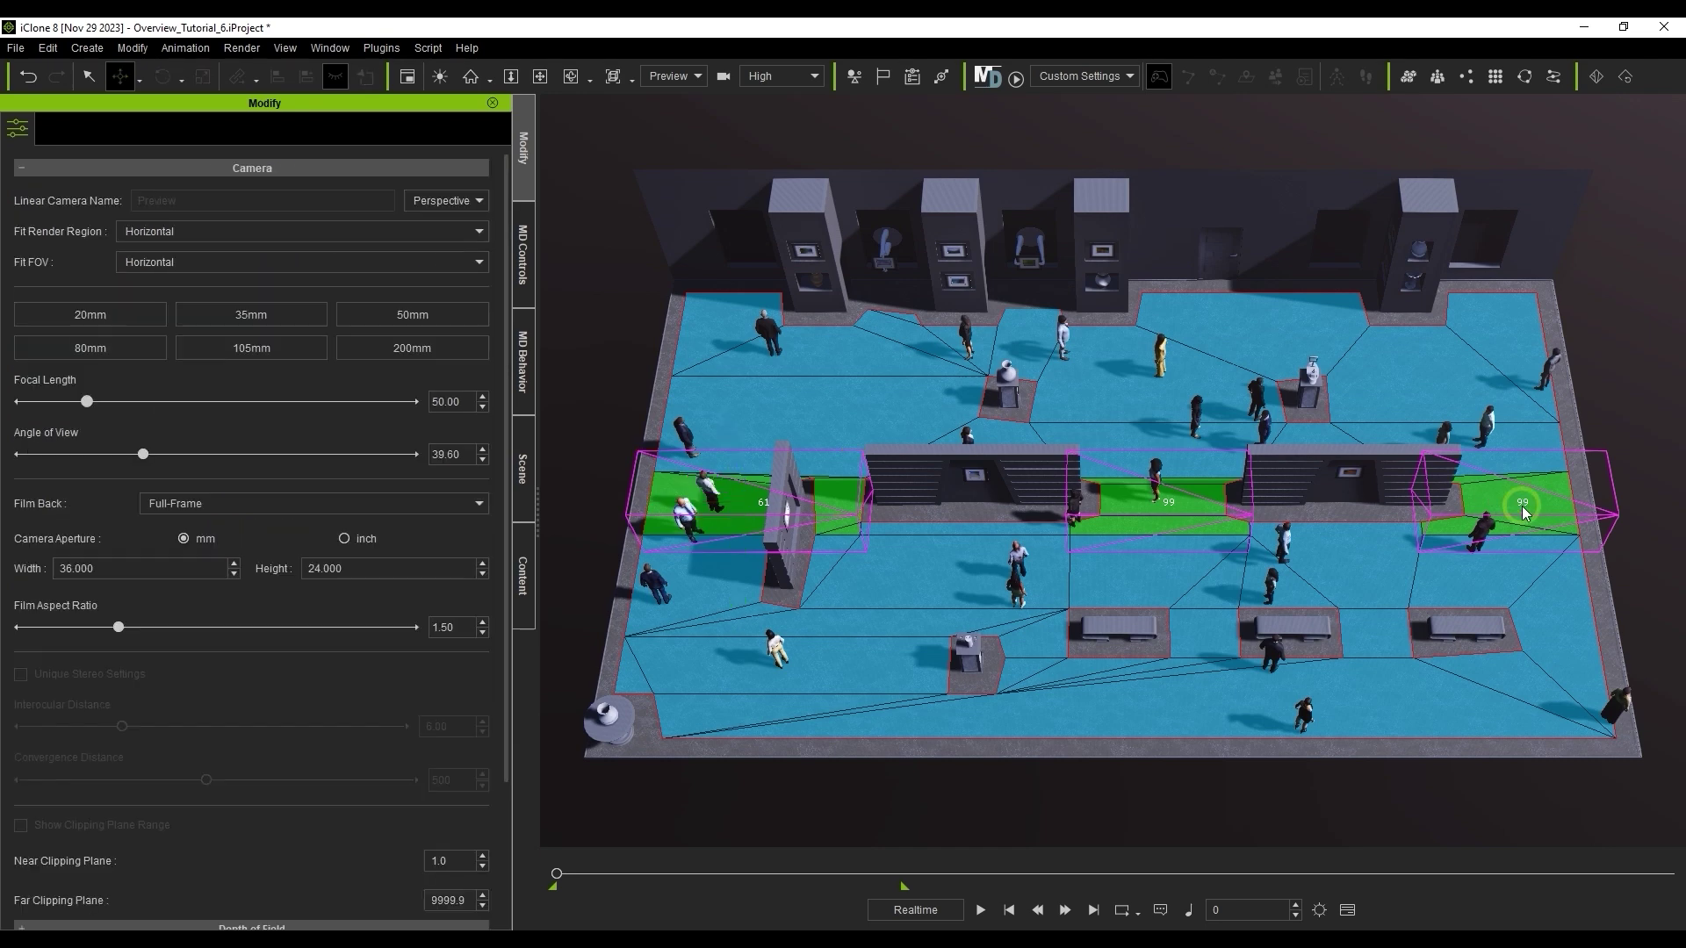
pyautogui.click(1603, 511)
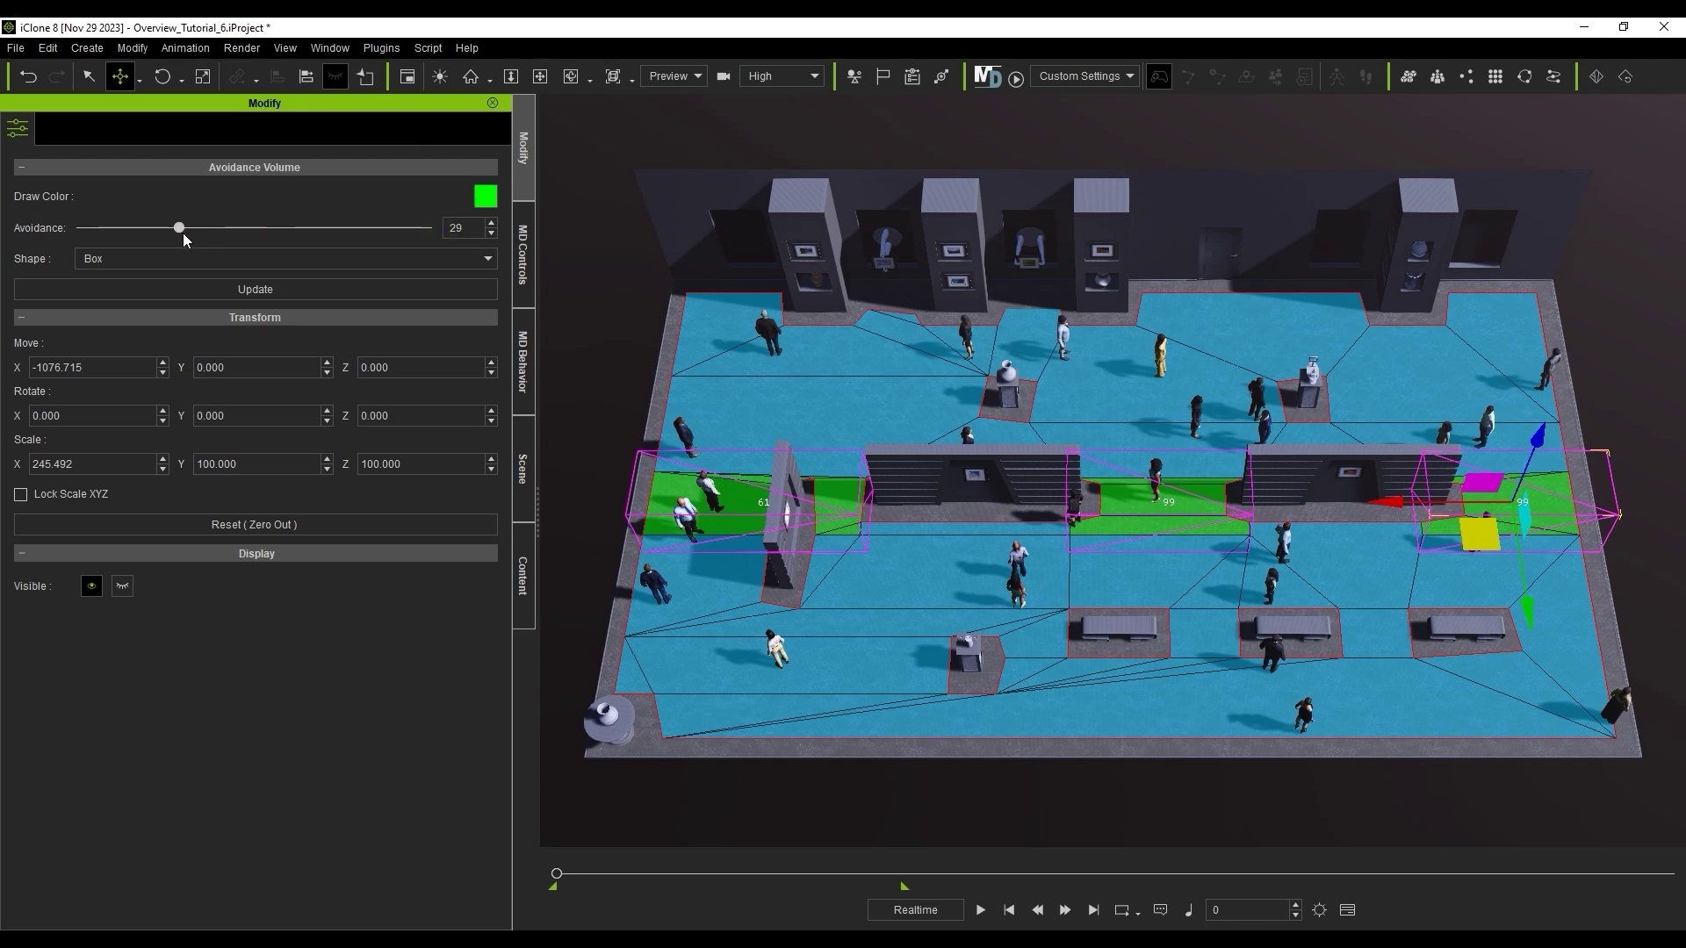
pyautogui.click(418, 288)
pyautogui.click(522, 297)
pyautogui.click(404, 907)
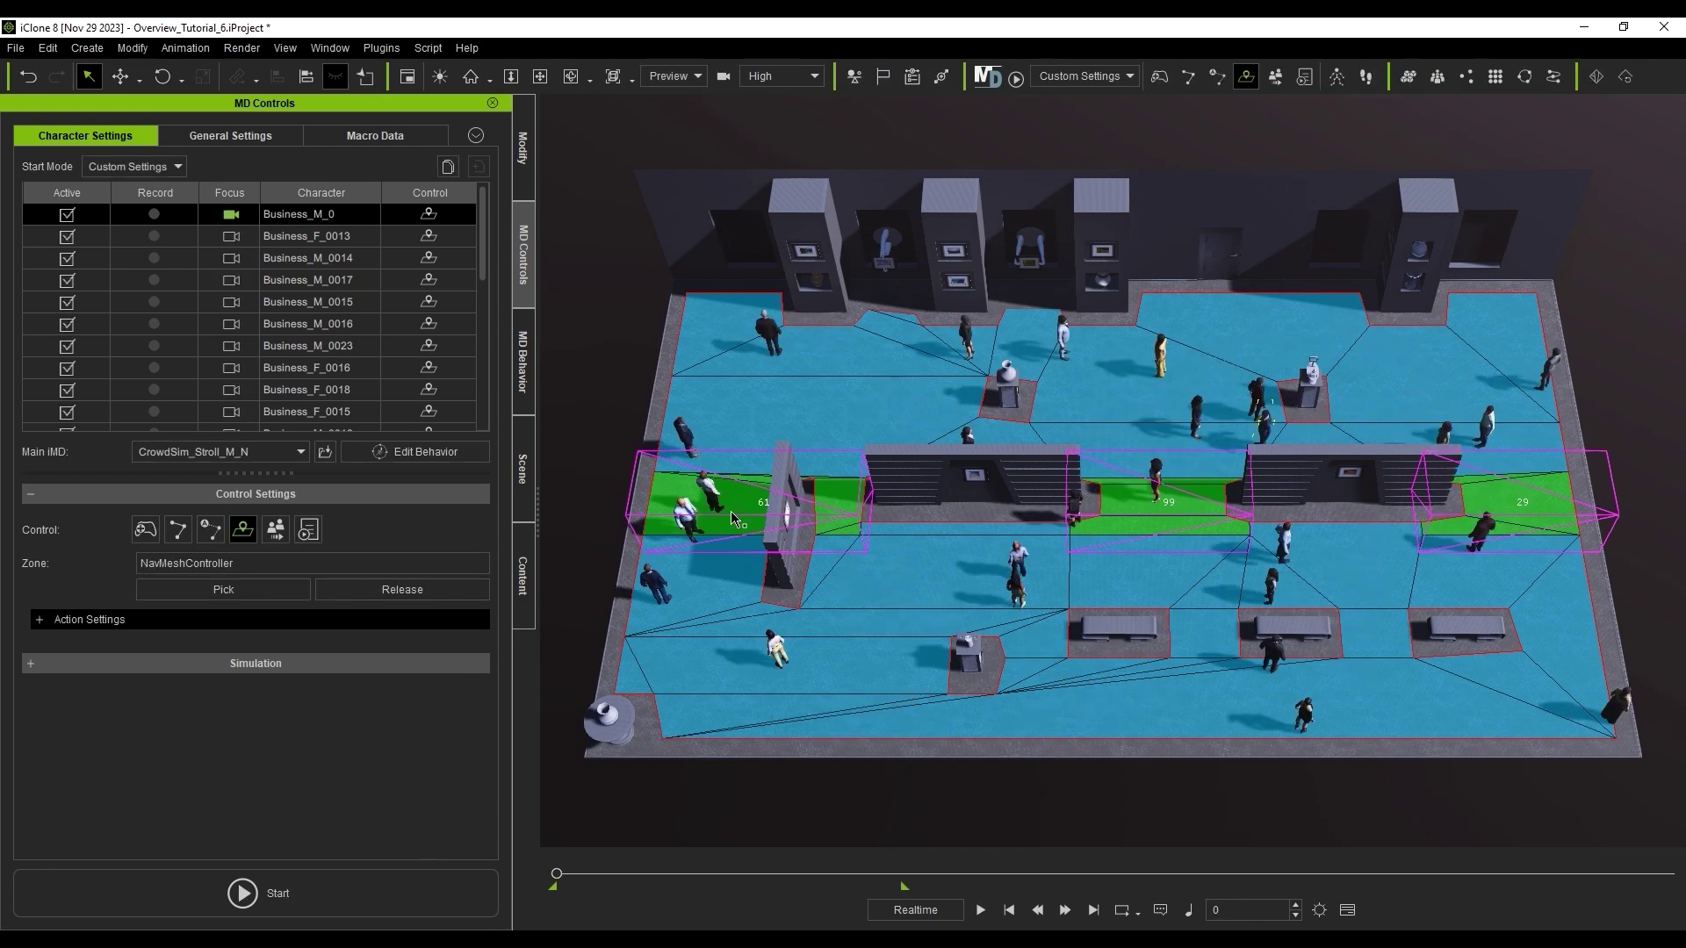
# Lower the left avoidance volume's strength to 34, re-run the crowd, and reset to frame 0
pyautogui.click(852, 518)
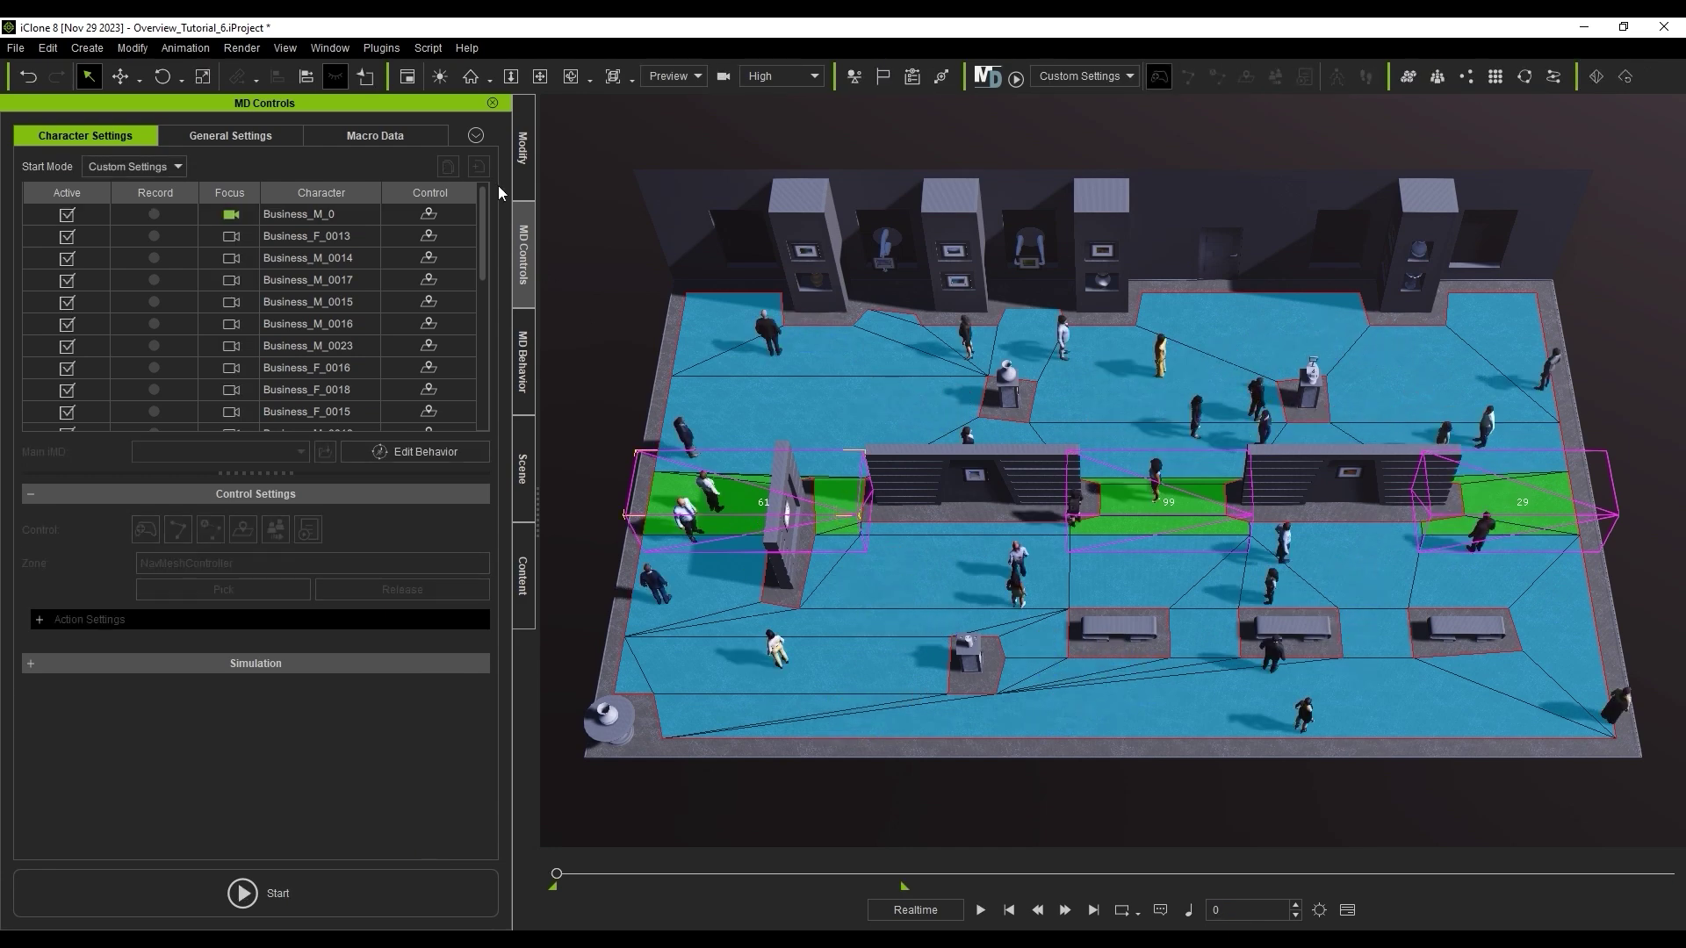
pyautogui.click(525, 180)
pyautogui.moveTo(202, 230); pyautogui.dragTo(197, 231)
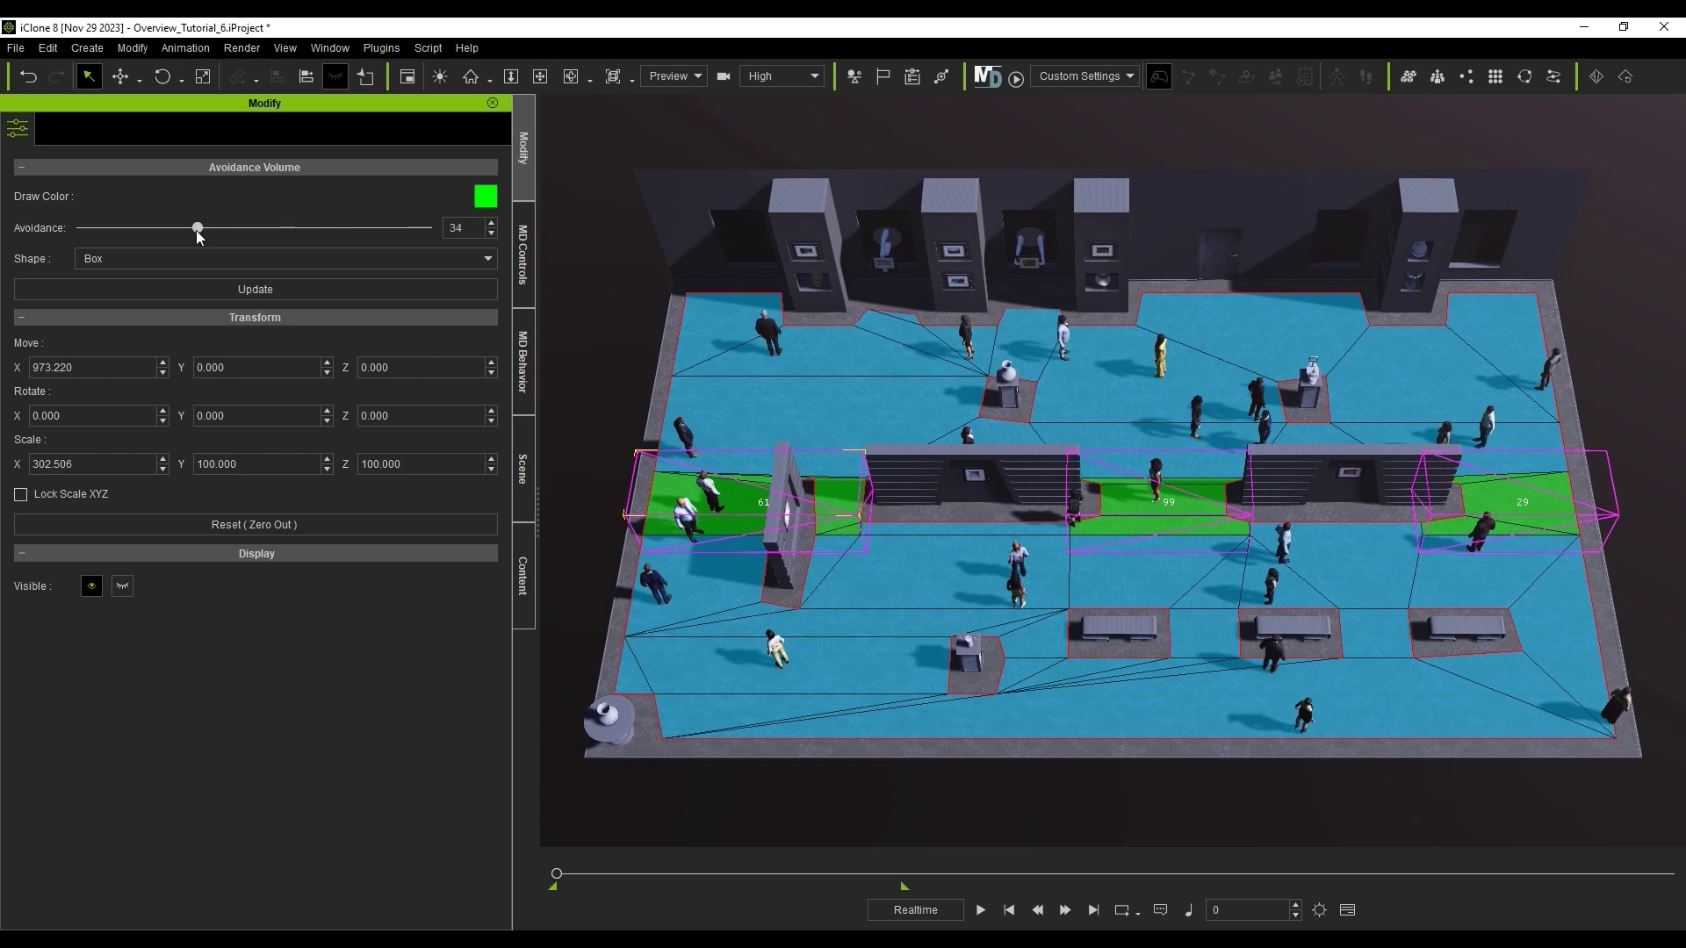
pyautogui.click(377, 292)
pyautogui.click(520, 297)
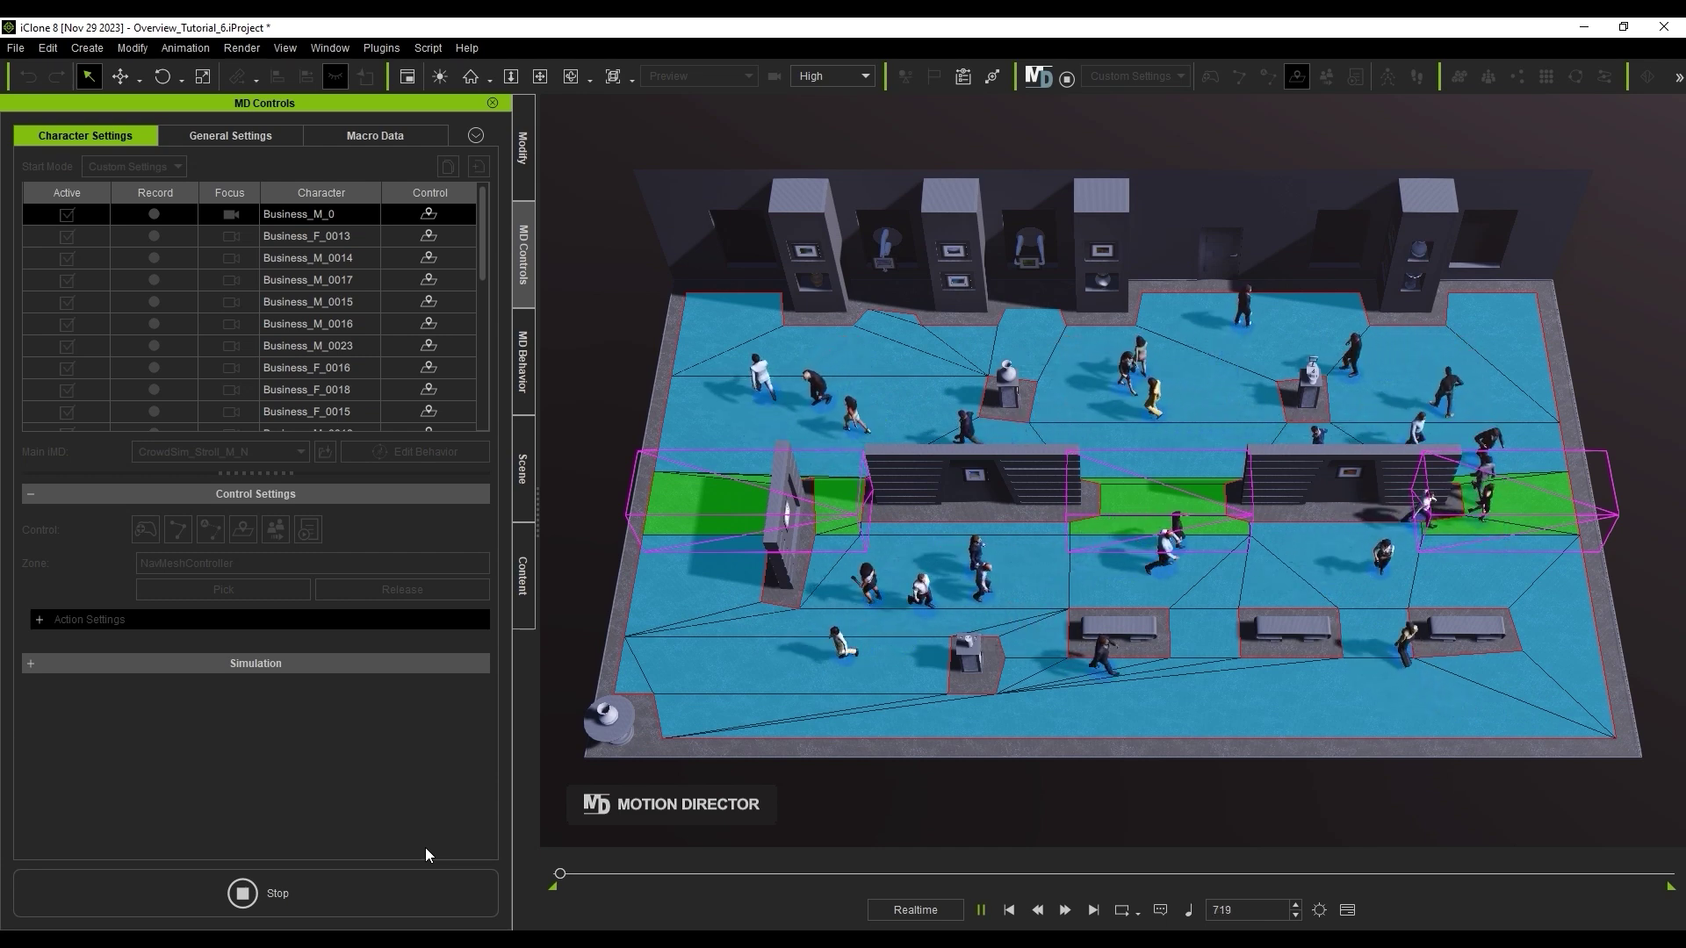
pyautogui.press('space')
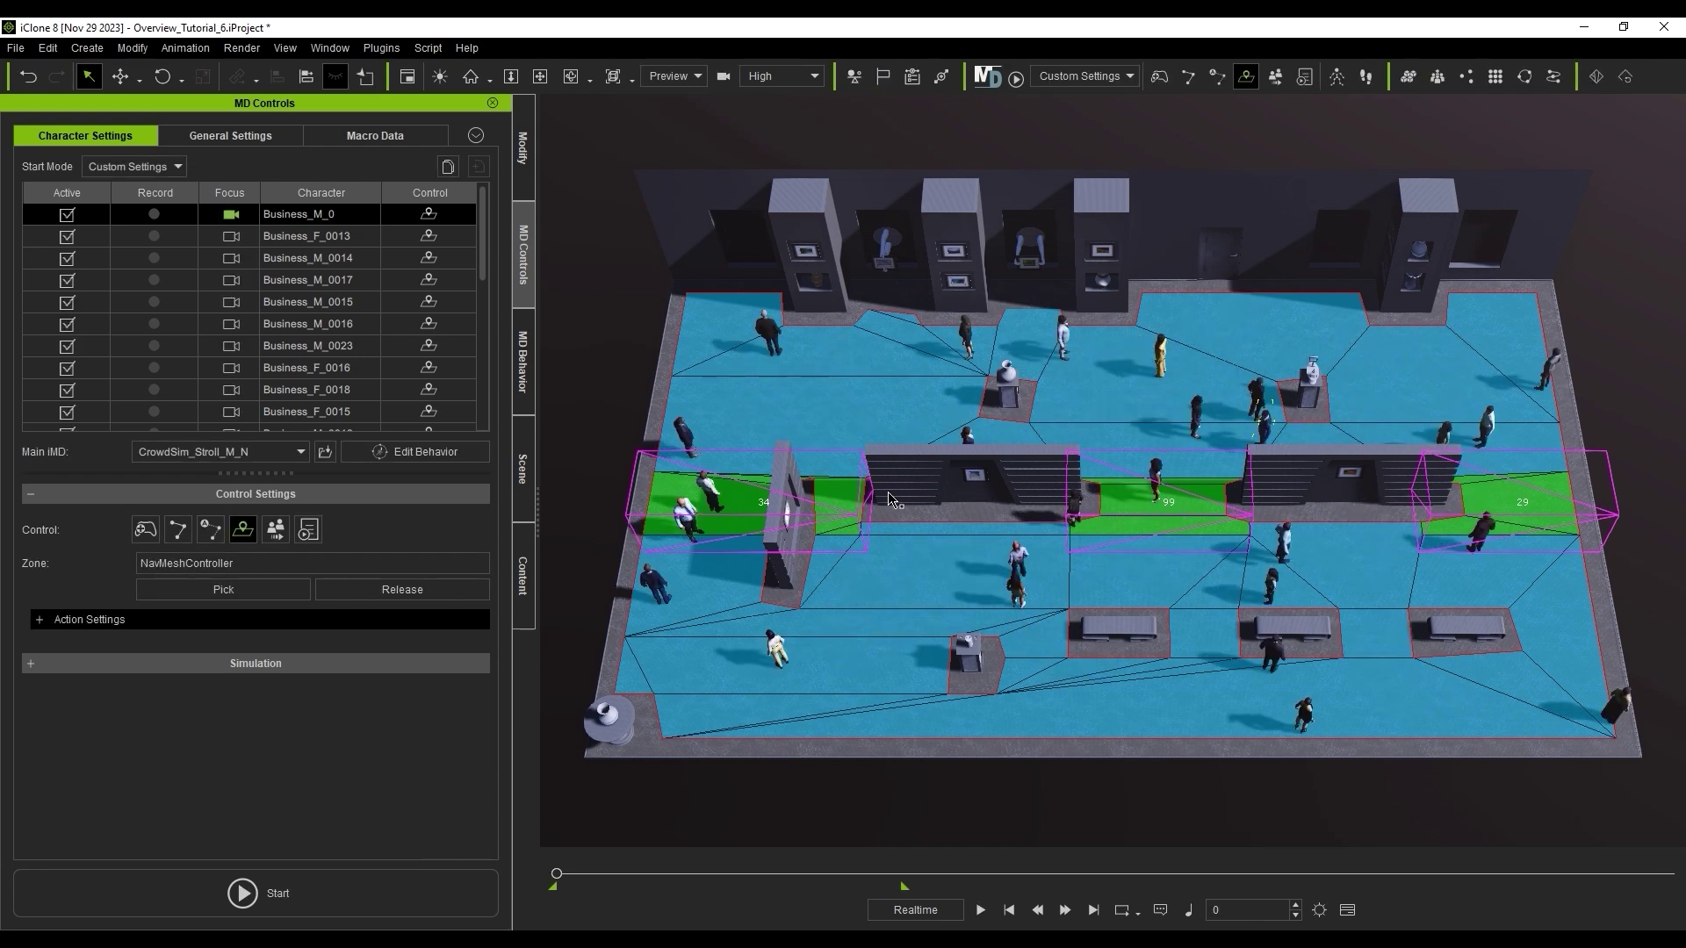
# Add a box barrier volume on the left middle-row wall and run the crowd around it
pyautogui.click(523, 469)
pyautogui.click(232, 360)
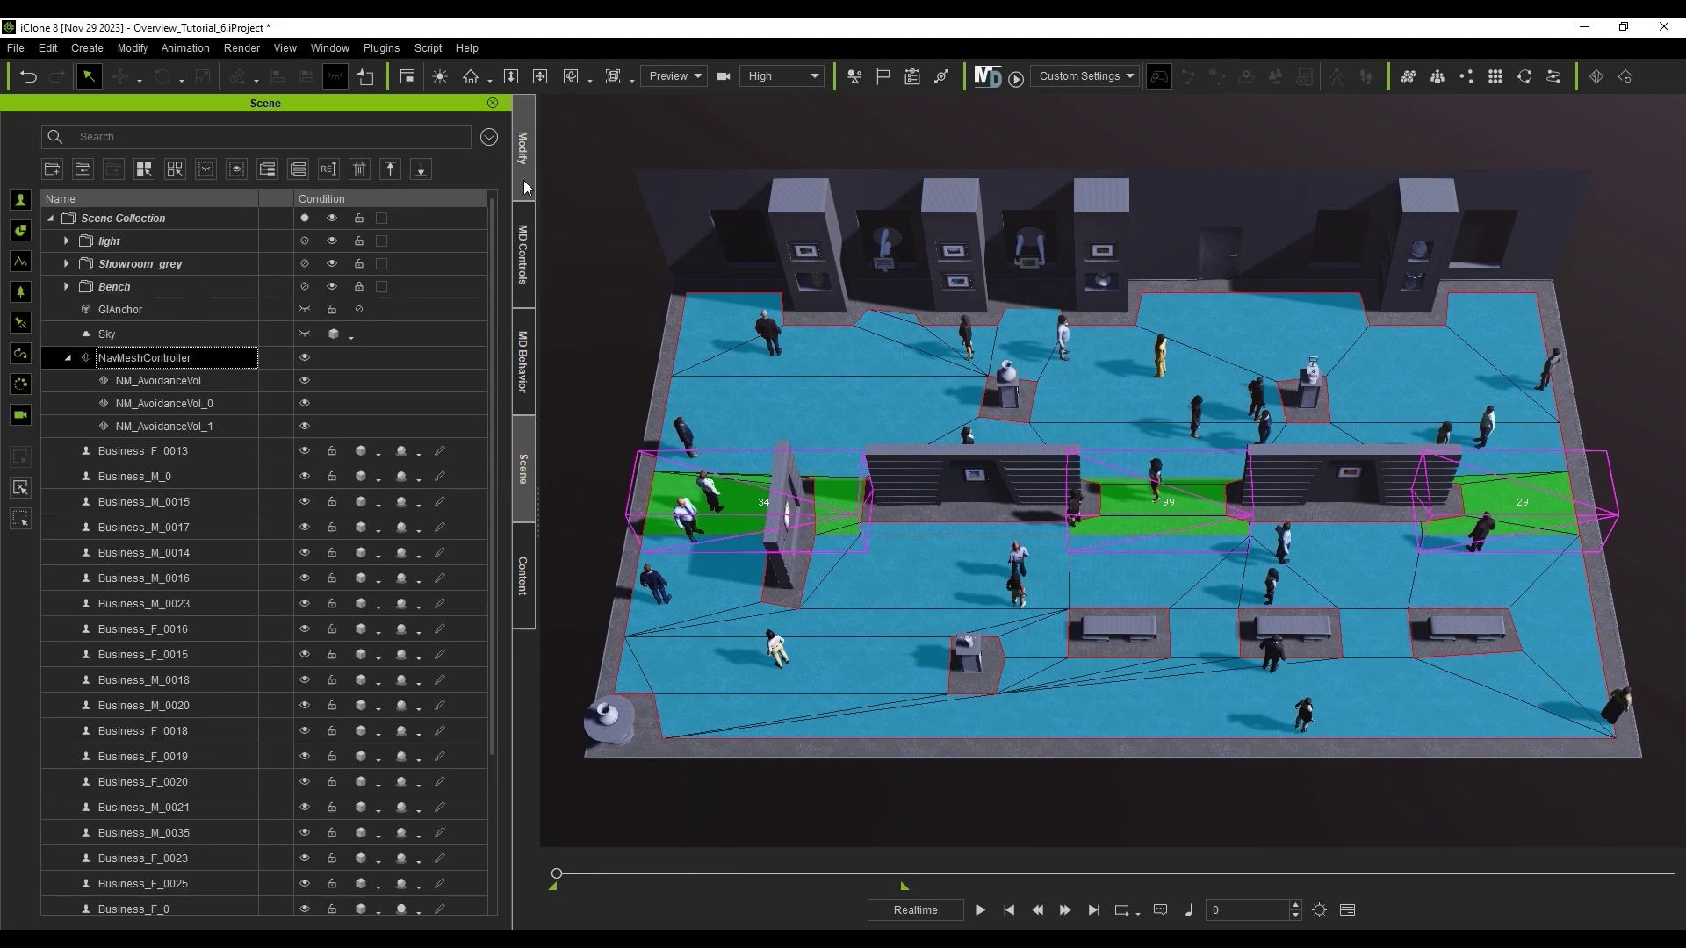
pyautogui.click(527, 188)
pyautogui.click(346, 272)
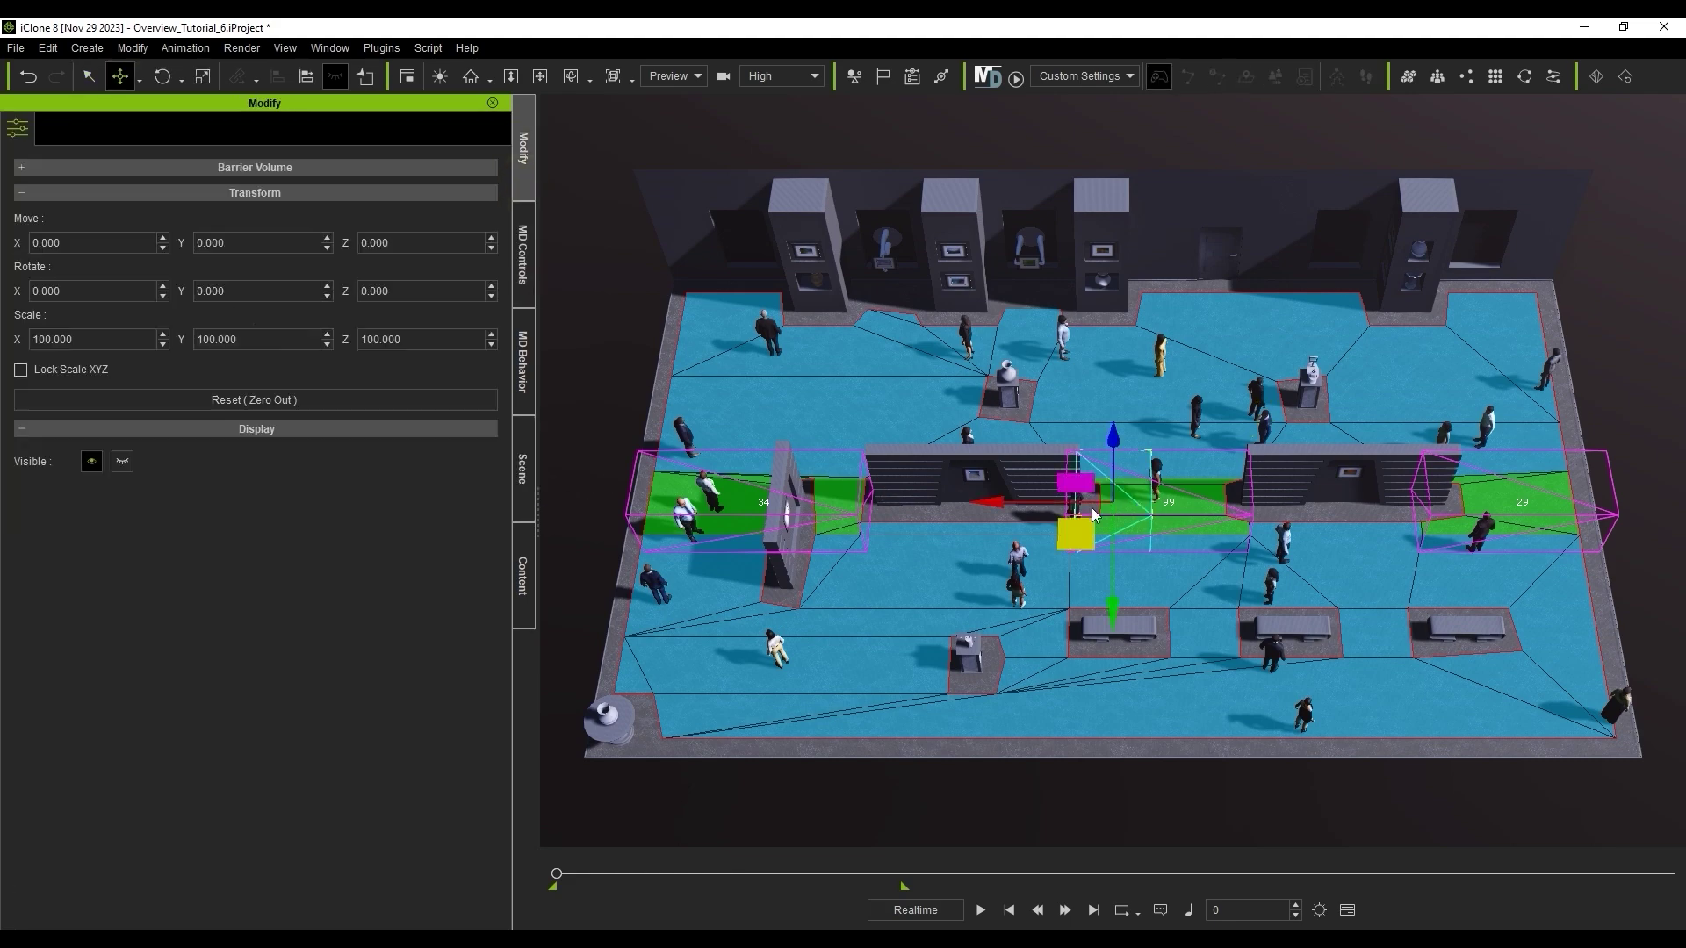
pyautogui.click(420, 167)
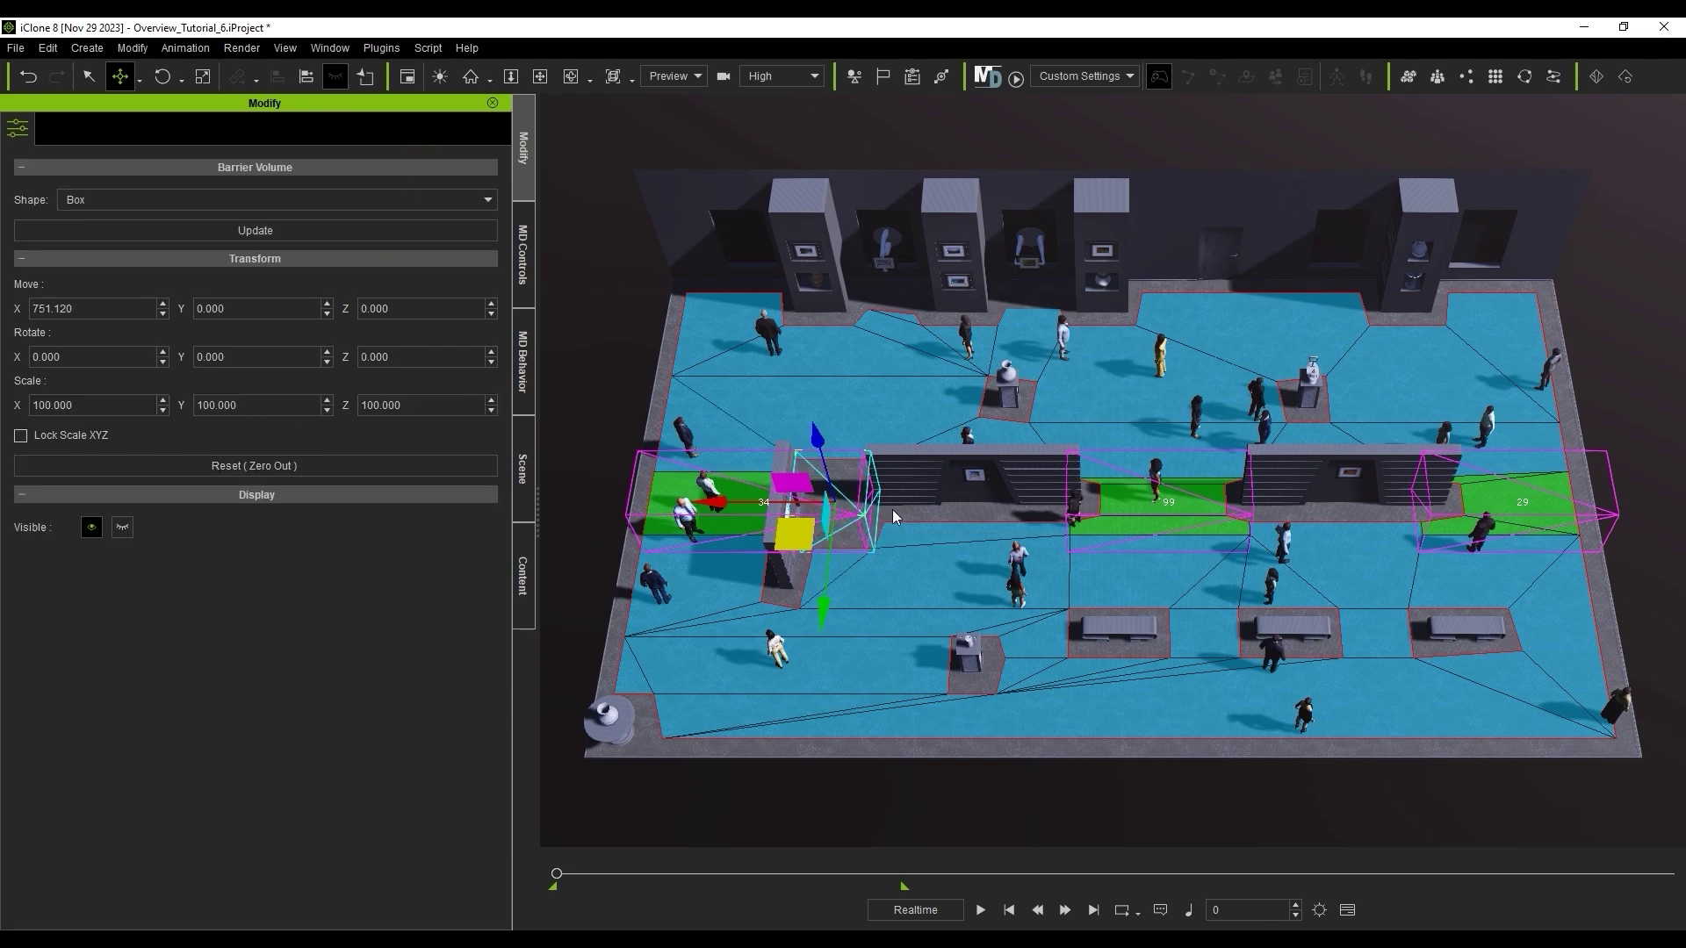
pyautogui.click(521, 288)
pyautogui.click(418, 880)
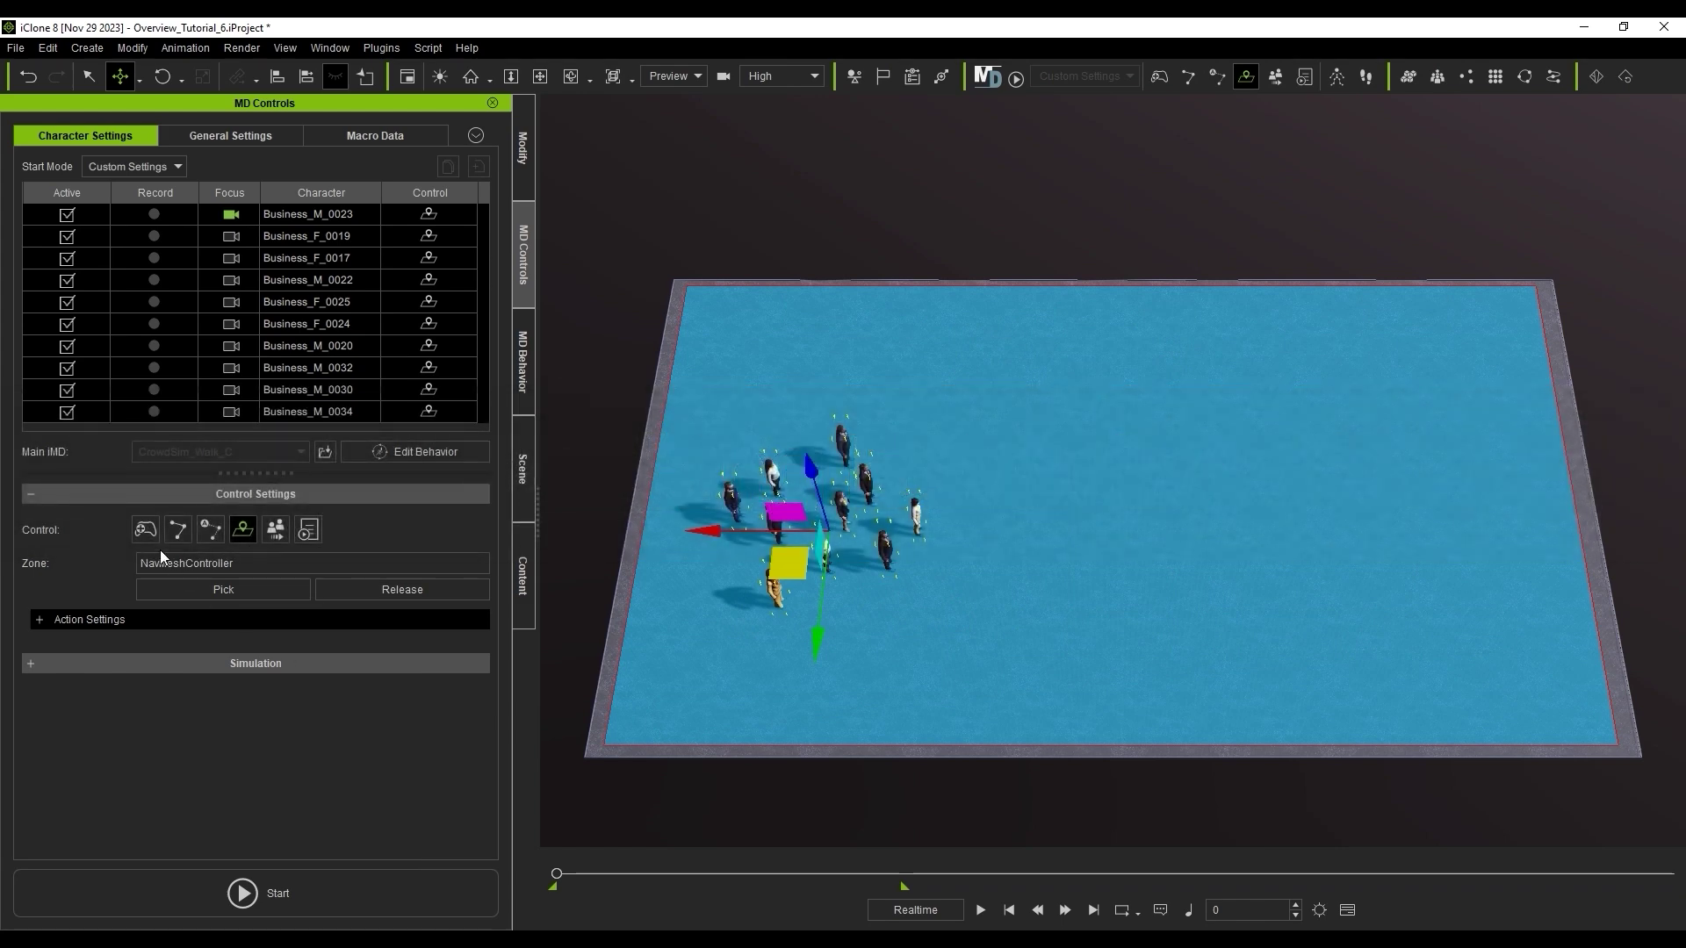
# Put the ten-character group under Player Control, start it, and set two floor waypoints
pyautogui.click(146, 530)
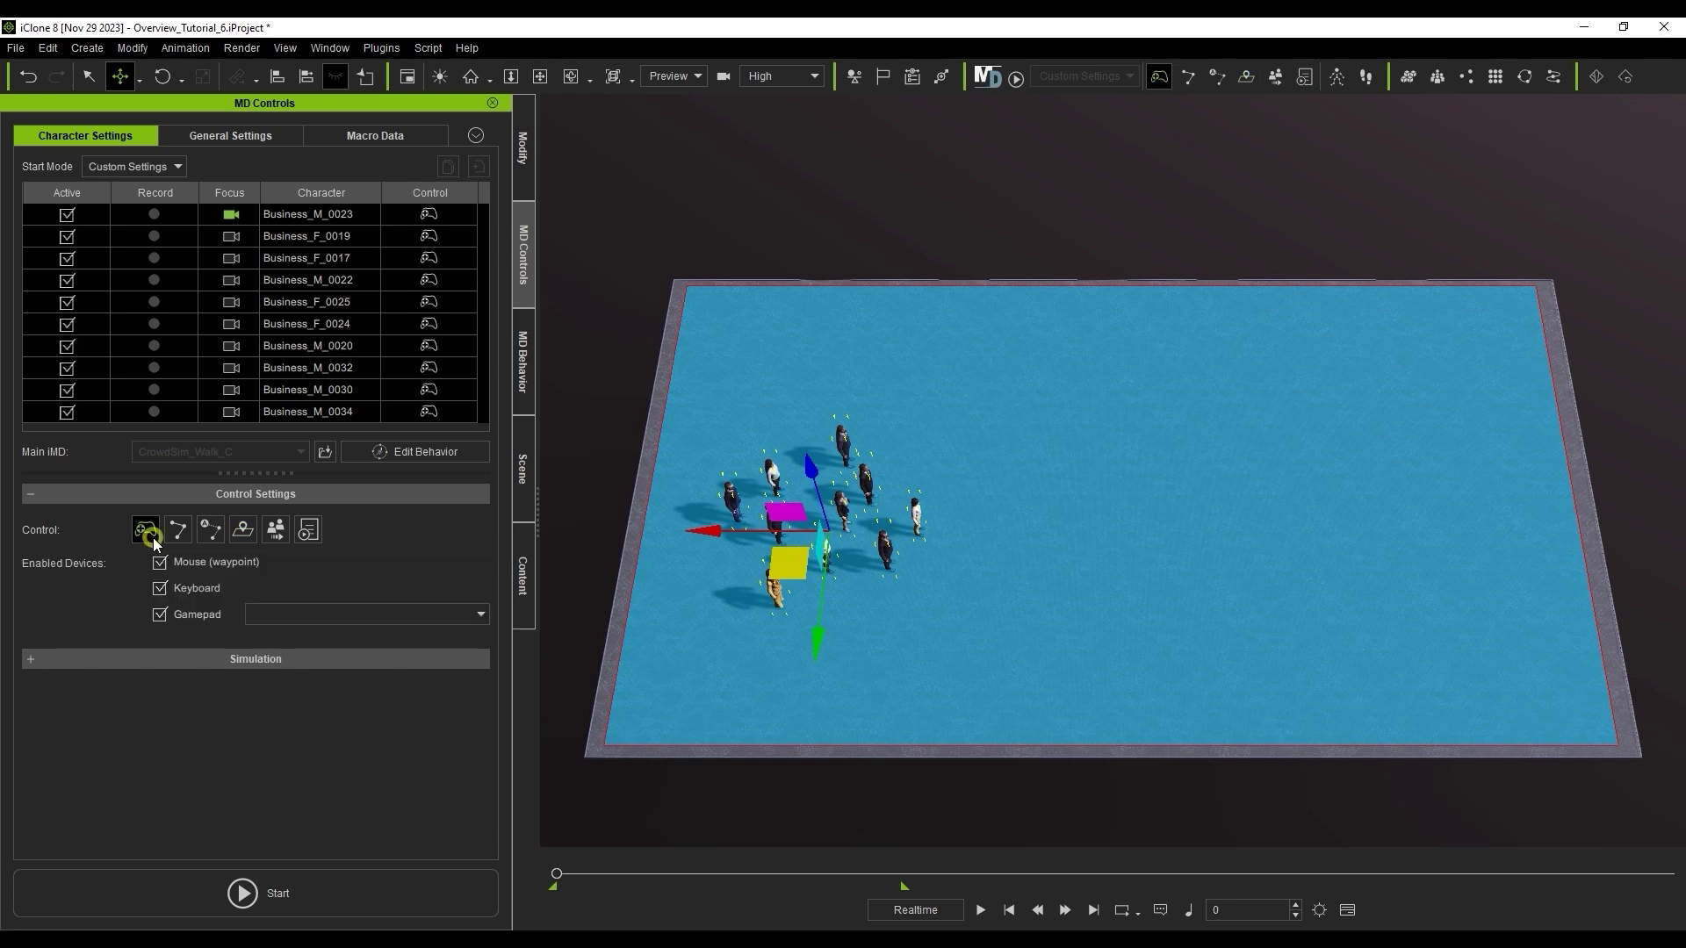
pyautogui.click(431, 896)
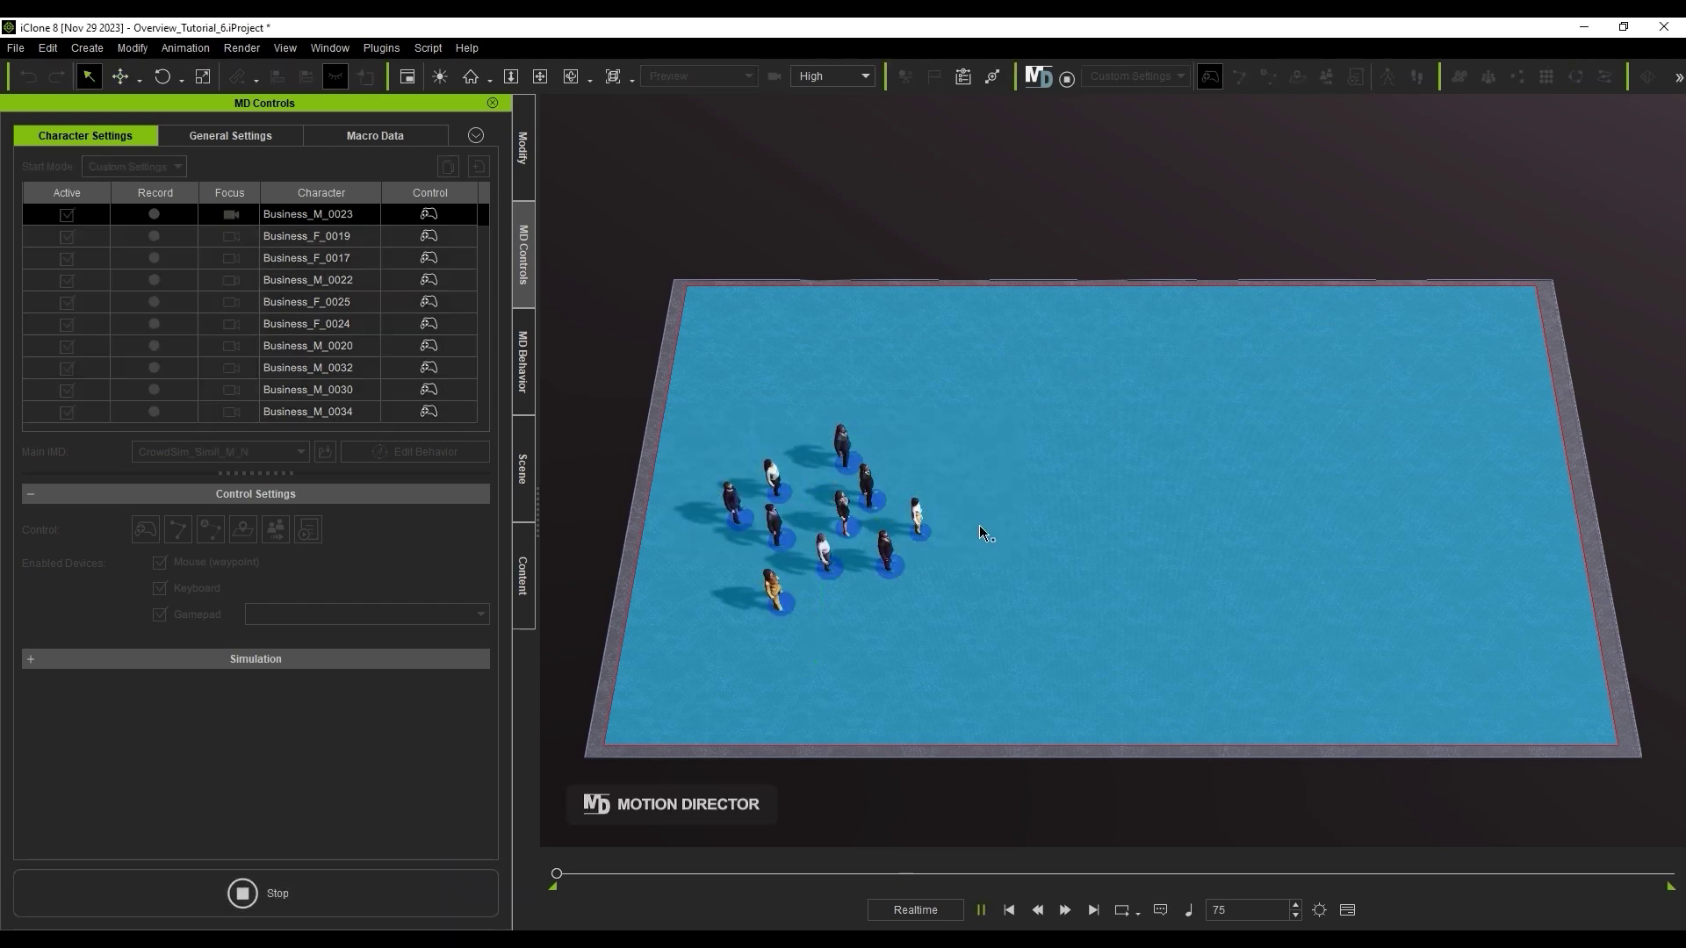
pyautogui.click(1108, 524)
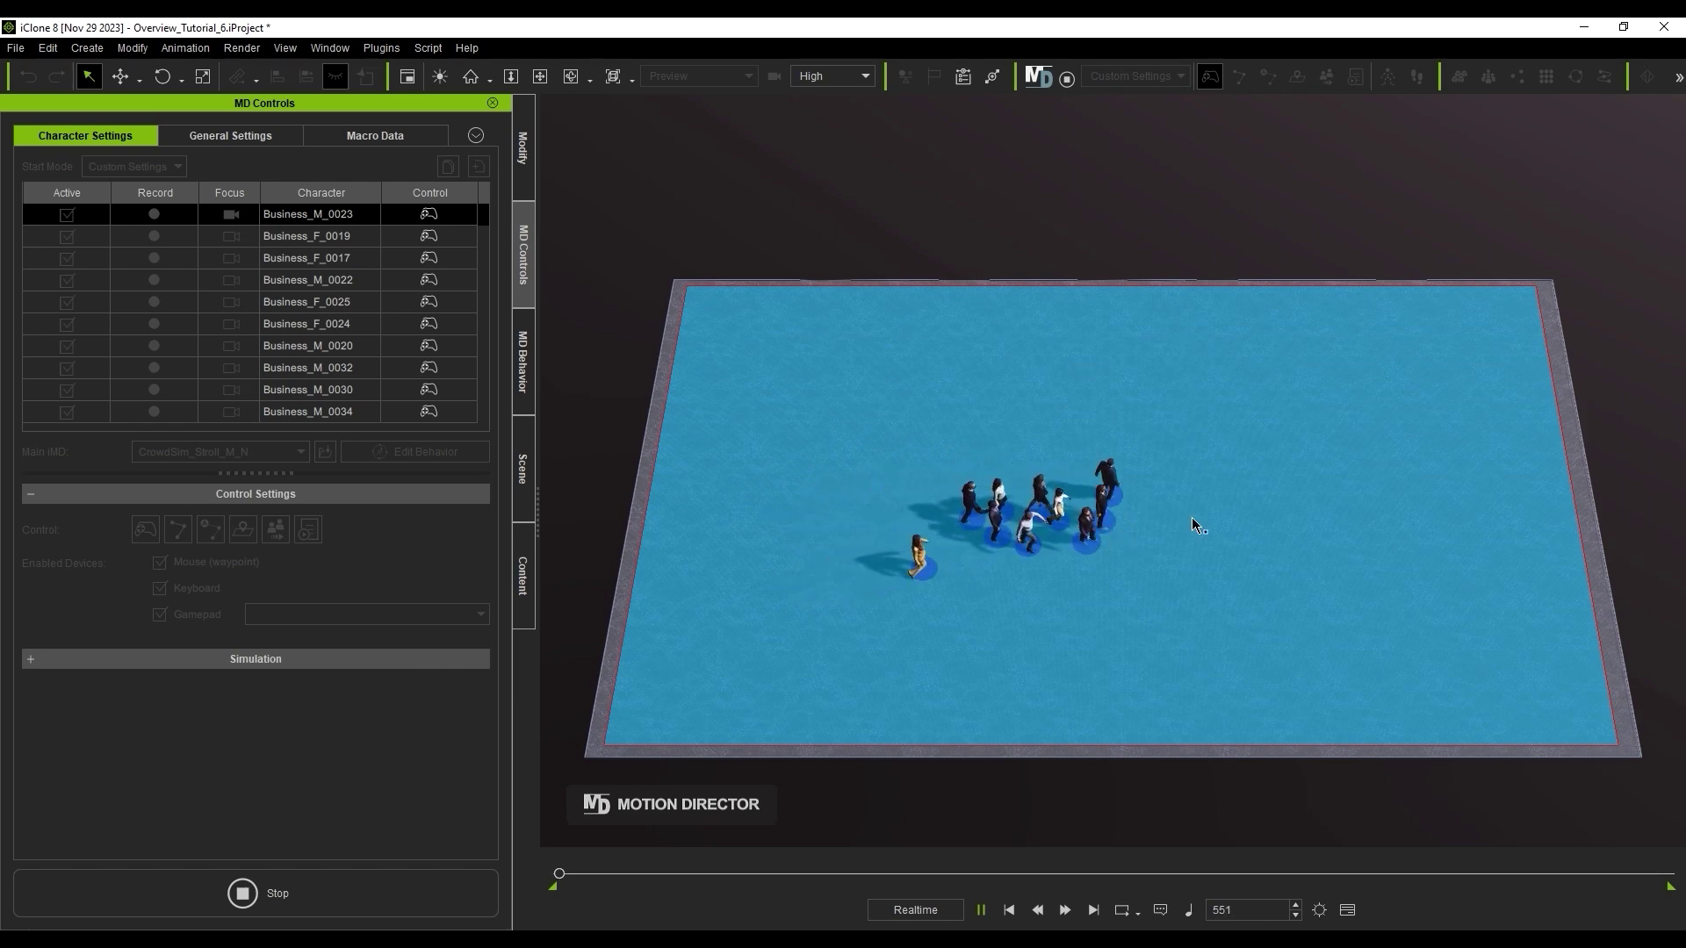
pyautogui.click(1437, 524)
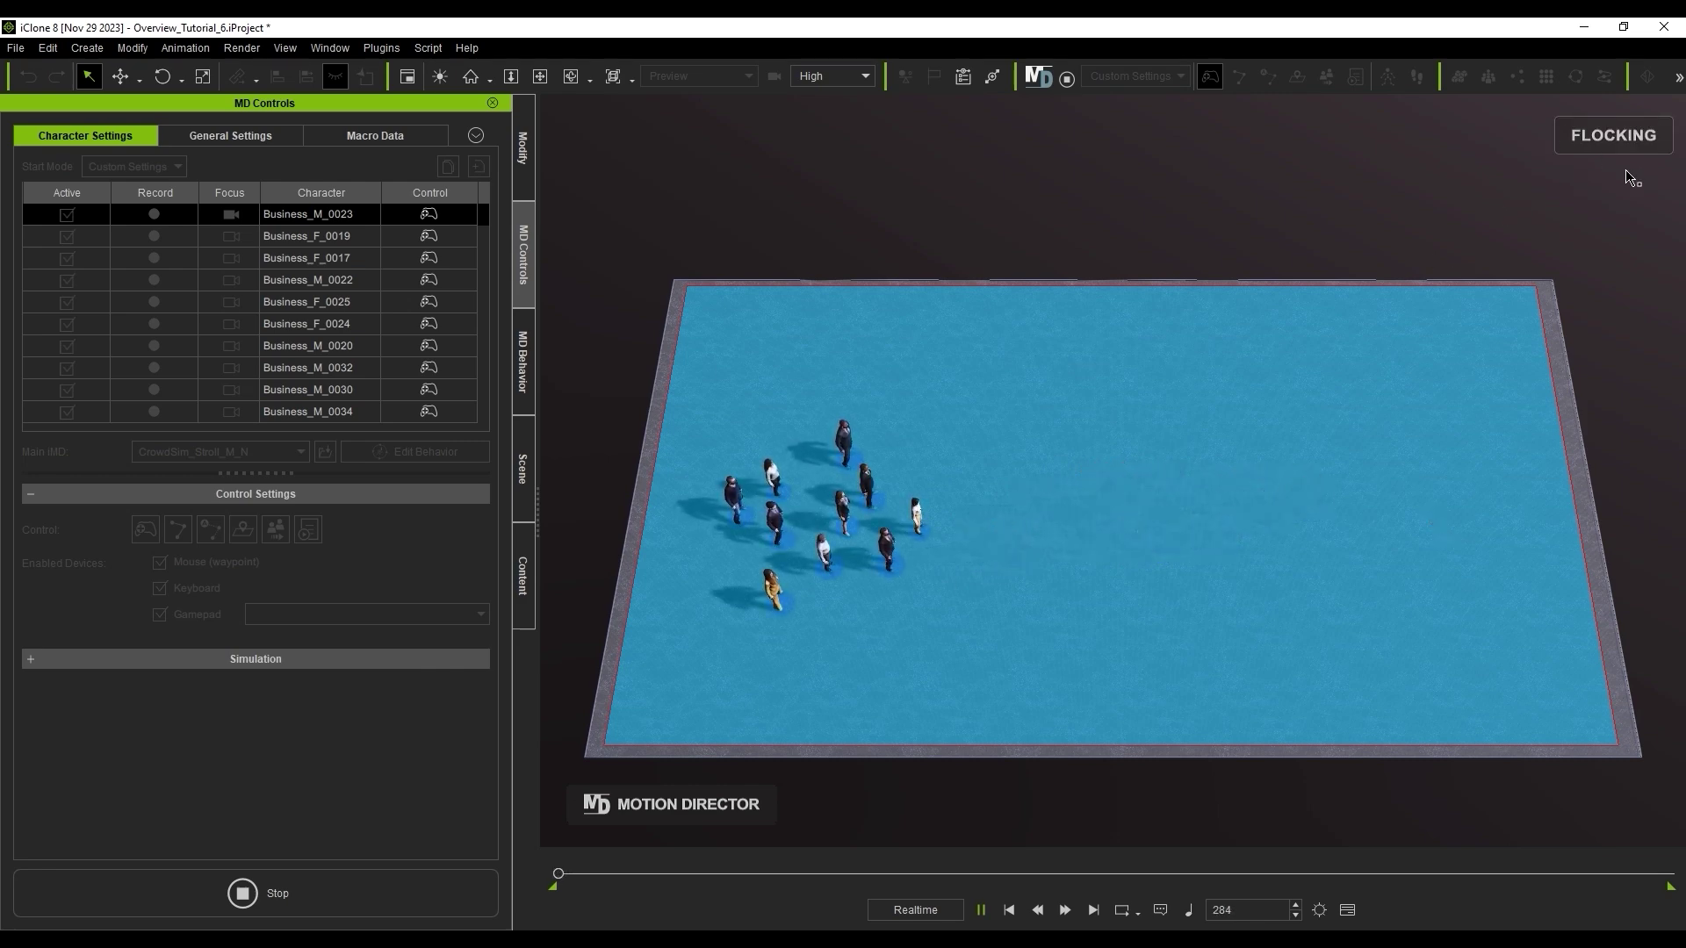
# Place two more floor waypoints for the running flock to walk toward
pyautogui.click(1097, 518)
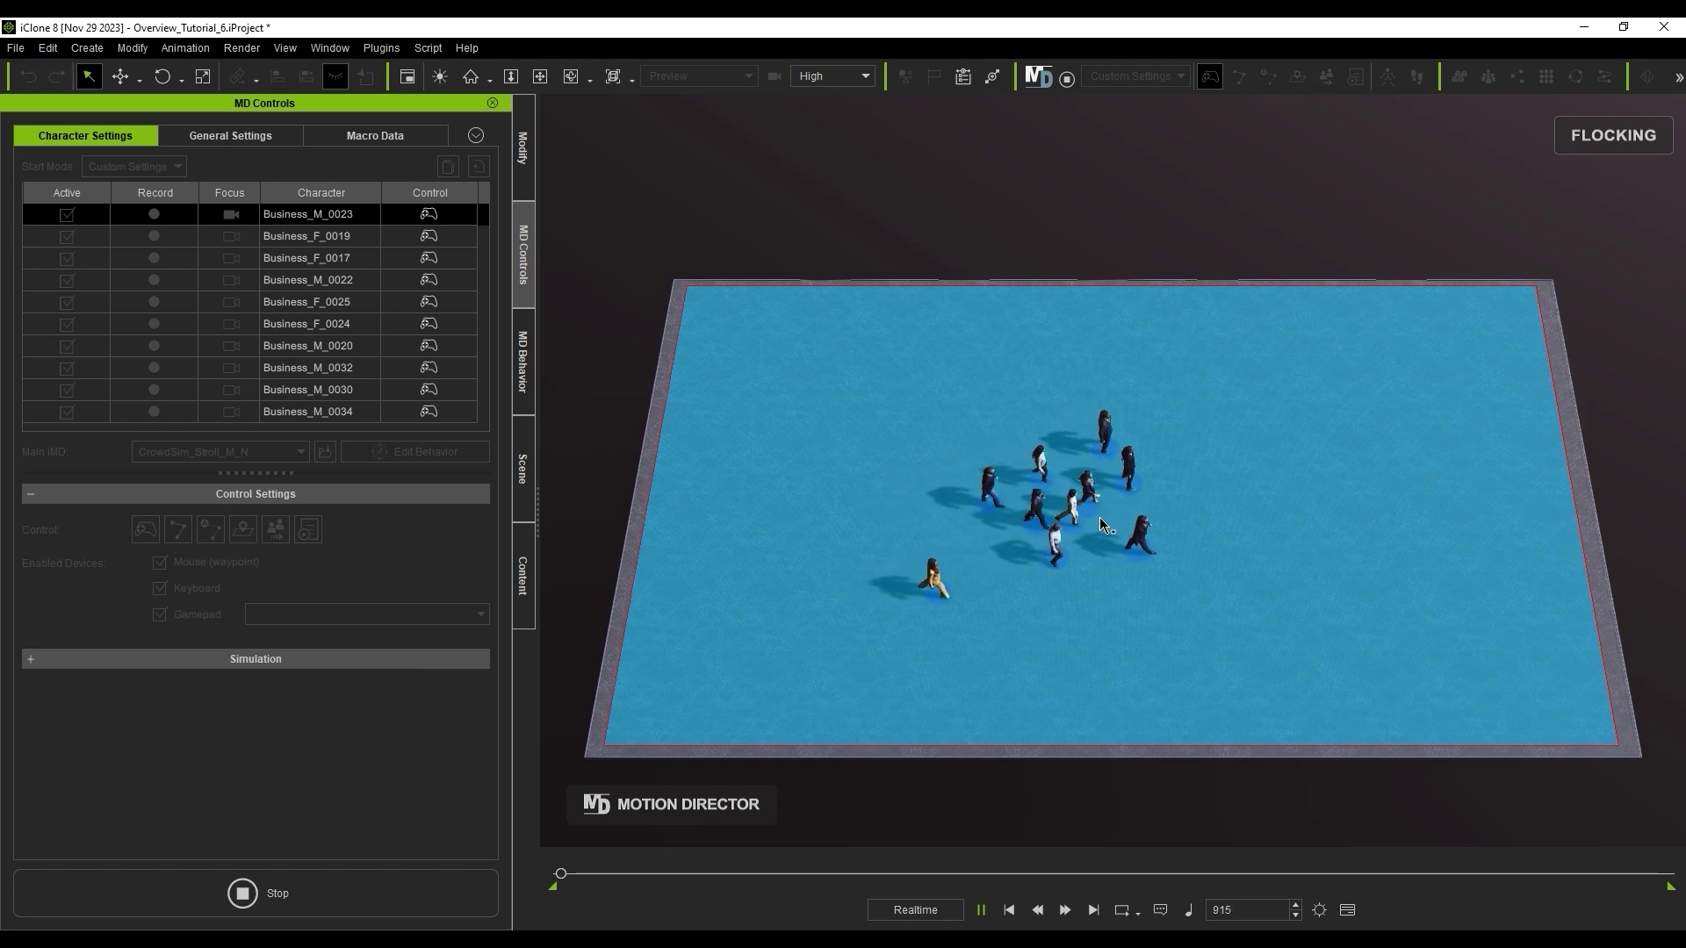
pyautogui.click(1397, 505)
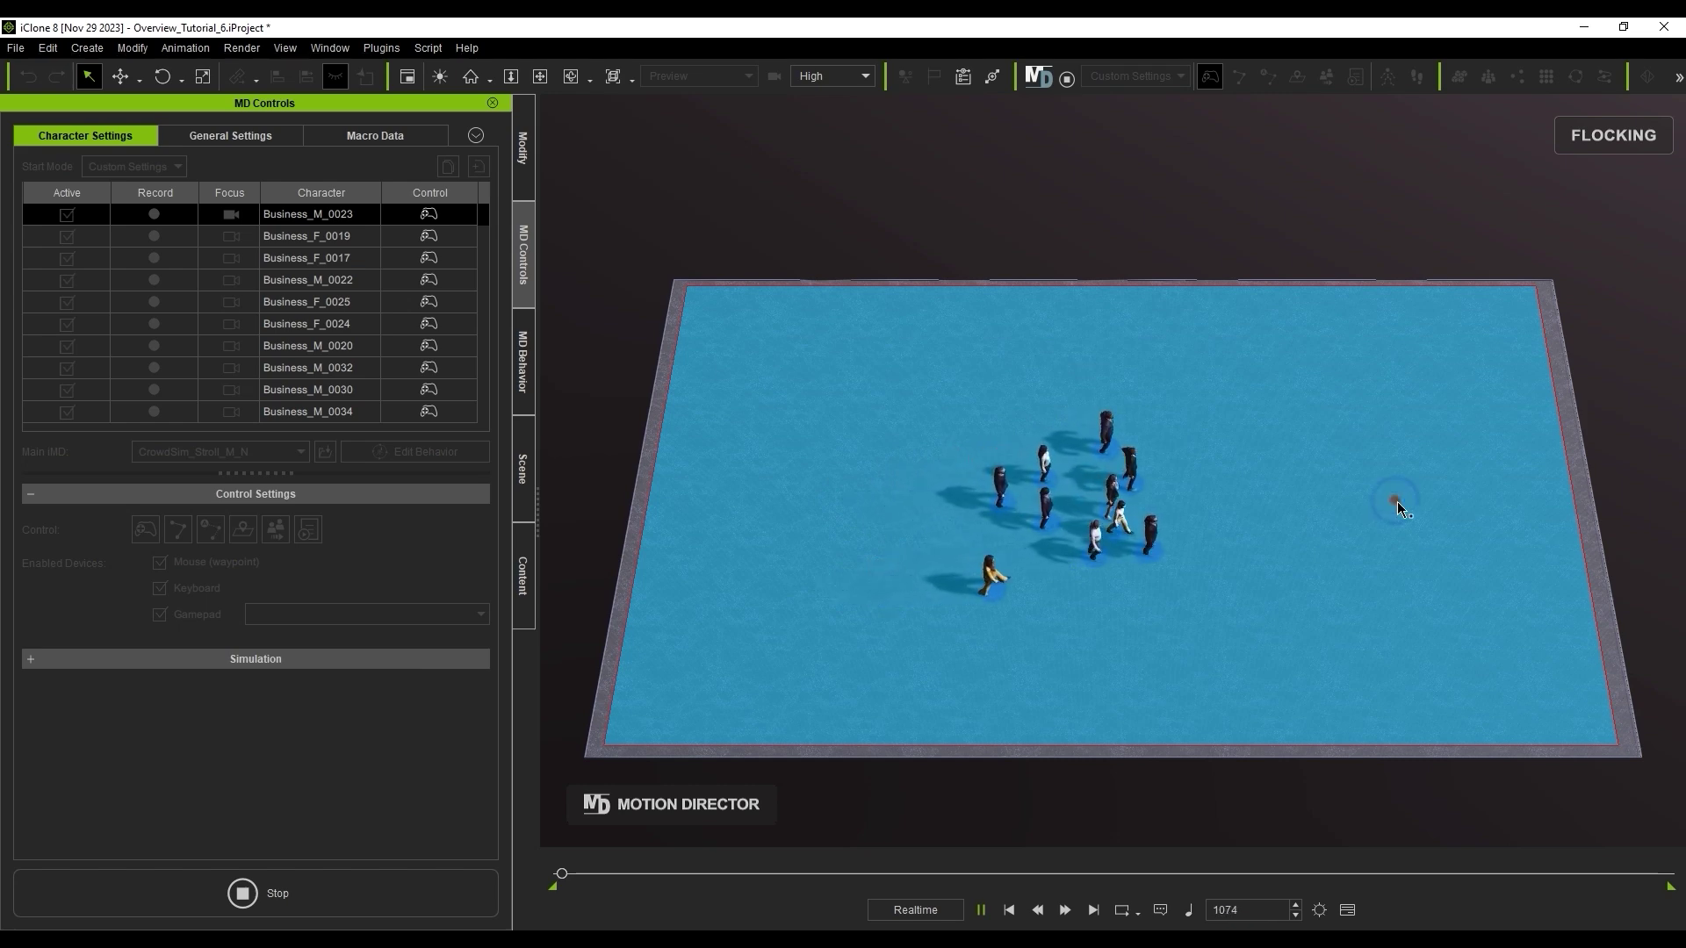